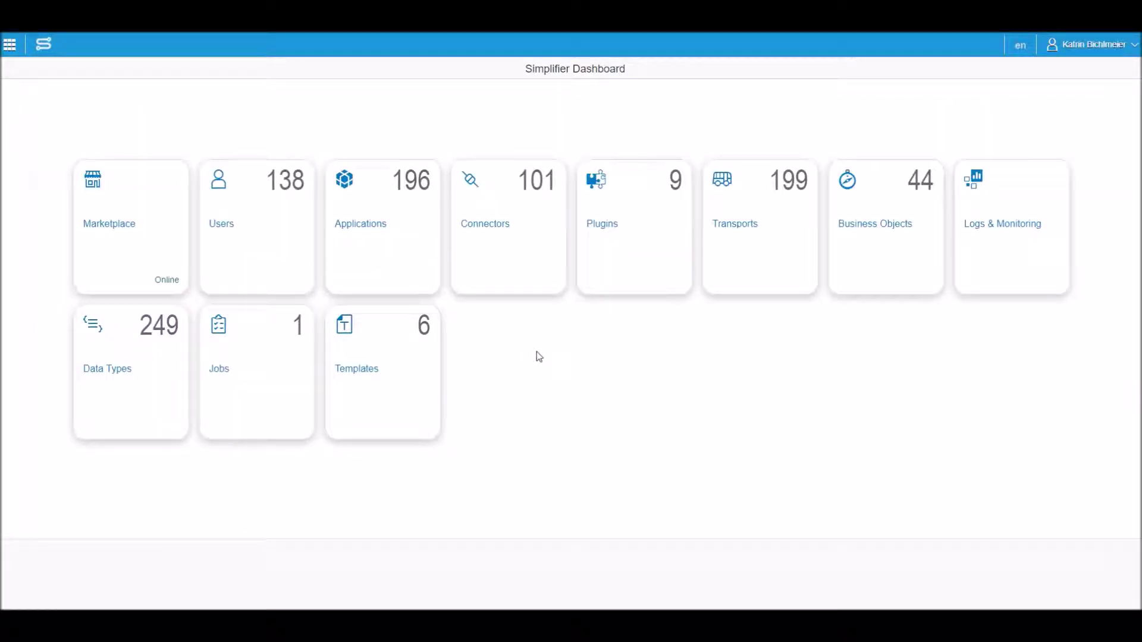
Step: Add a new connector named IPtoCountry with the connector type Connector SOAP
left_click(513, 262)
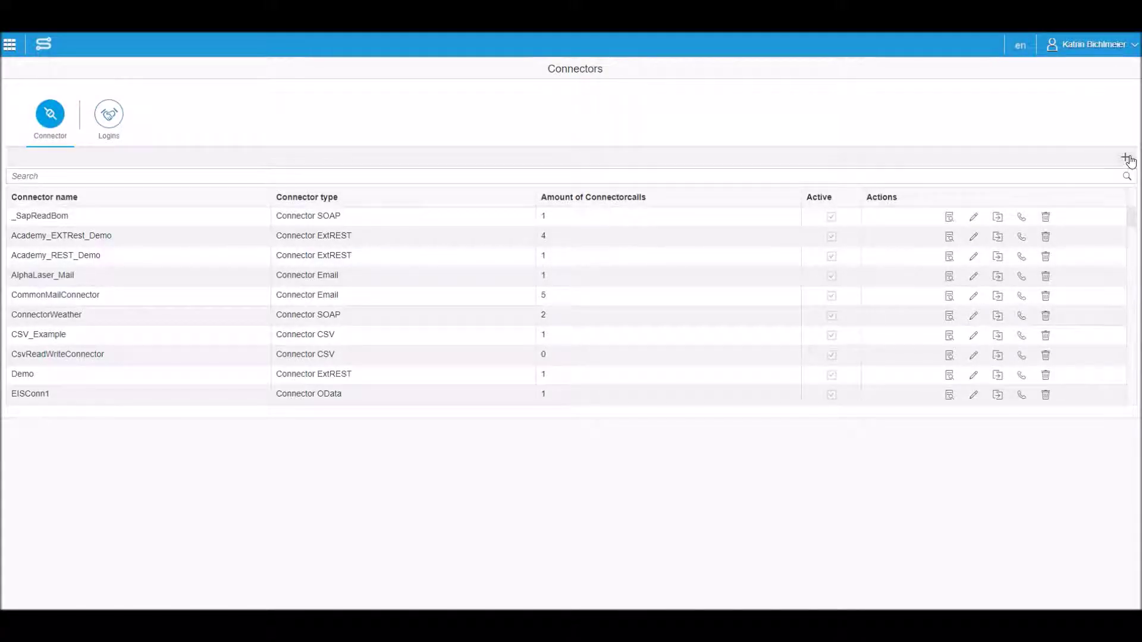
left_click(1125, 157)
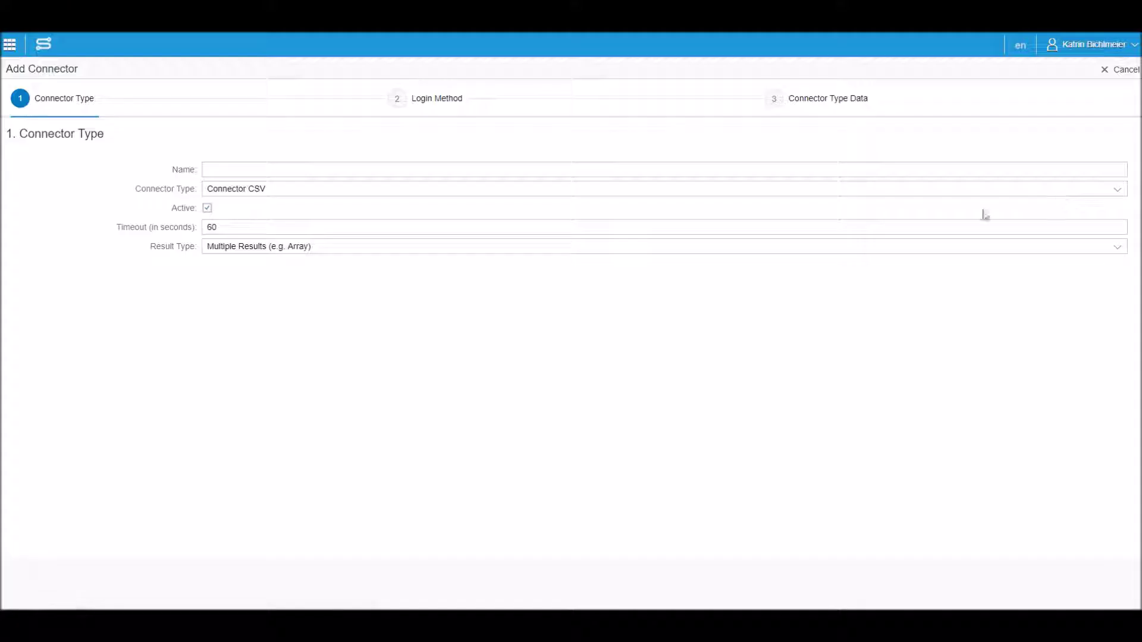
left_click(295, 171)
type("IPtoCountry")
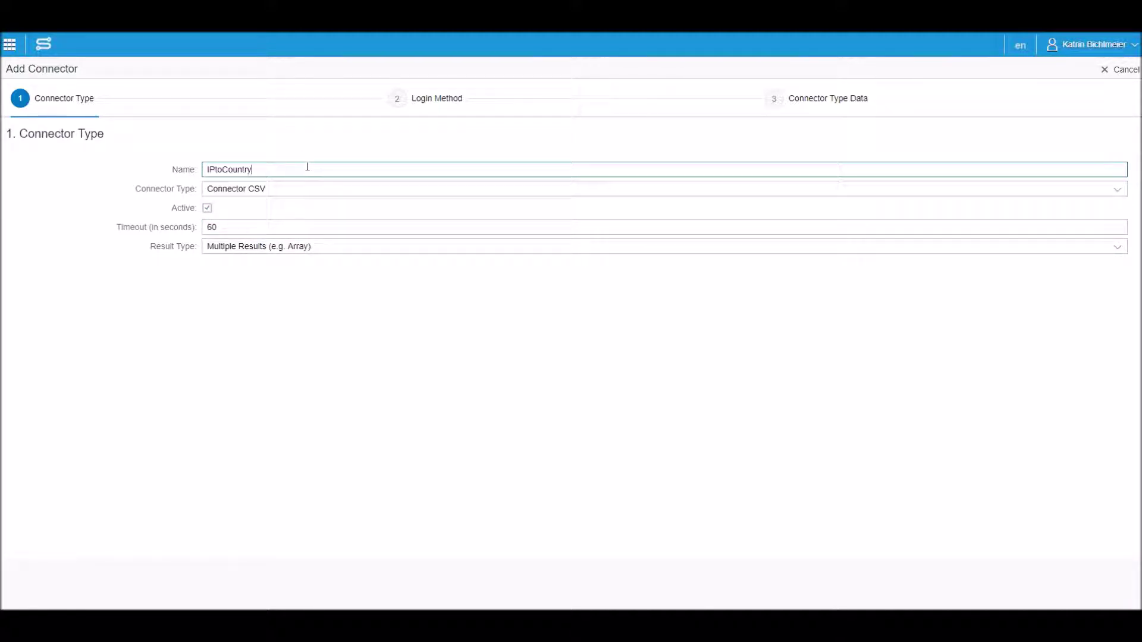
left_click(287, 189)
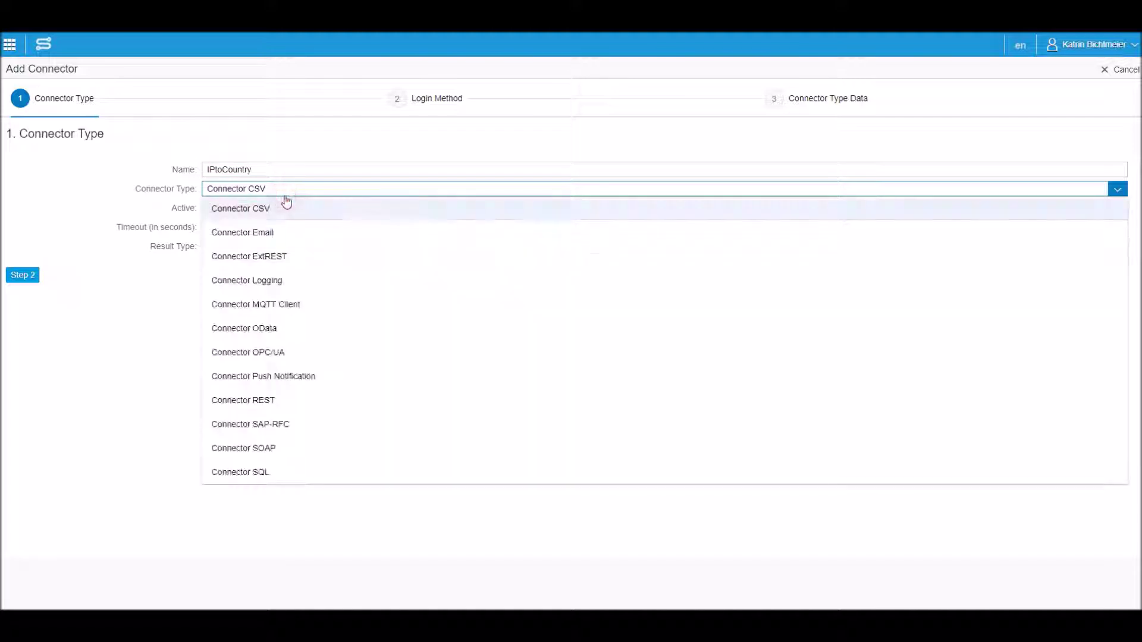
left_click(294, 449)
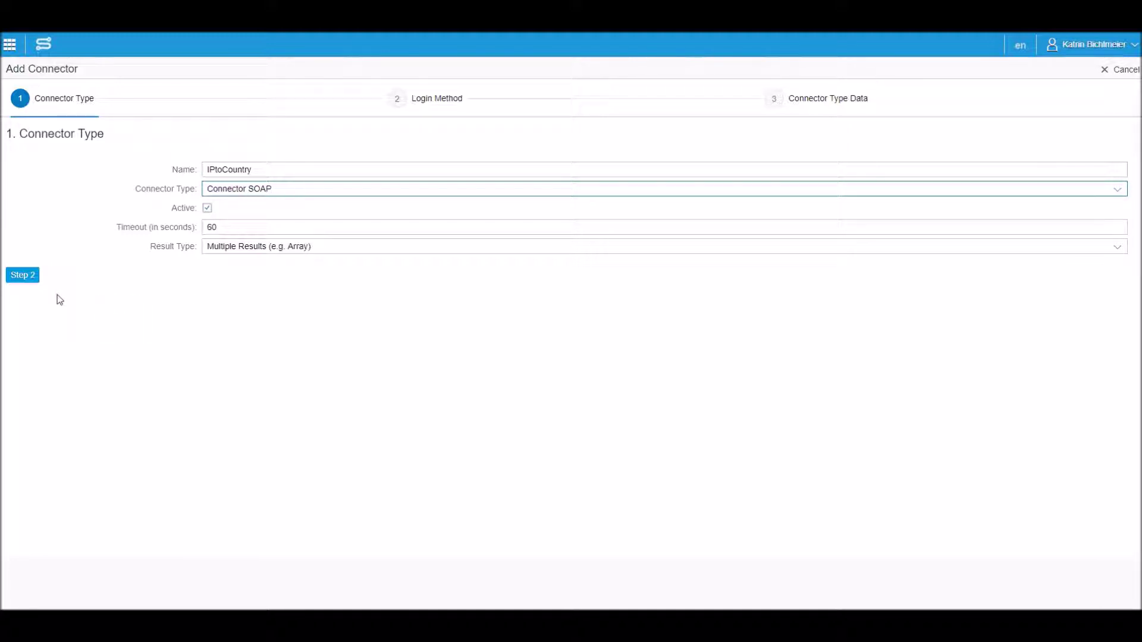
left_click(27, 280)
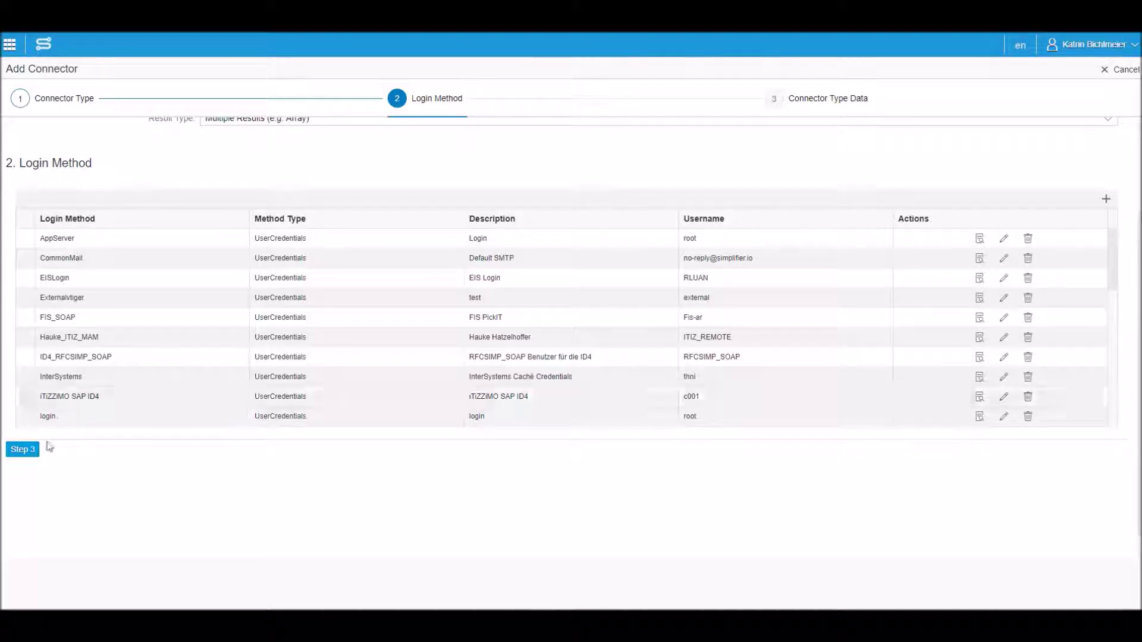
left_click(34, 456)
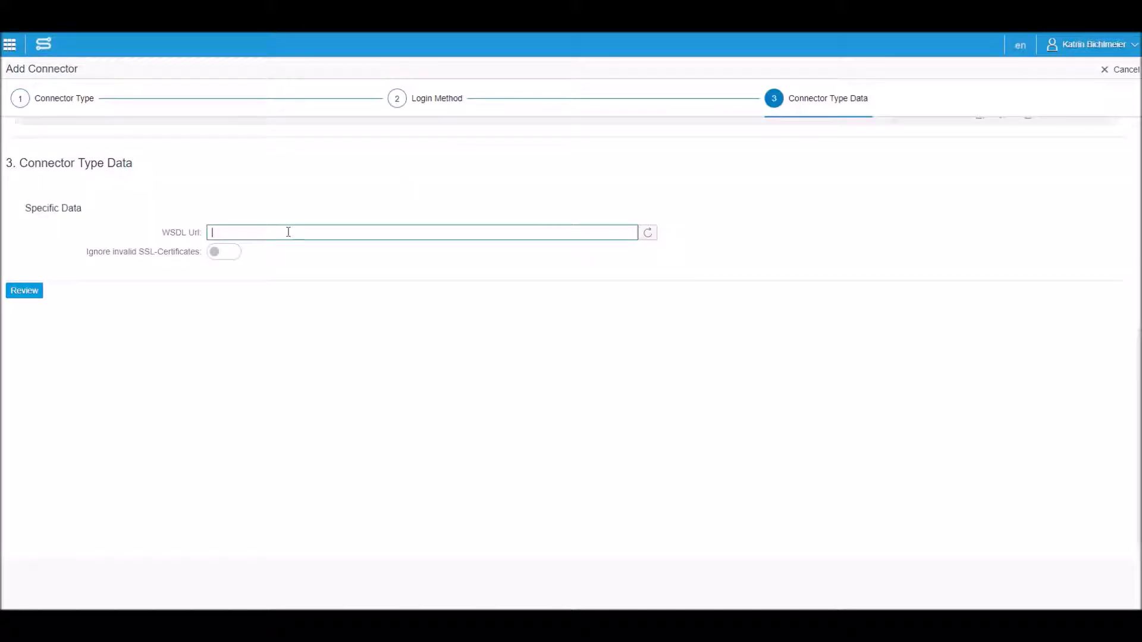
left_click(288, 229)
type("http://www.webservicex.com/geoipservice.asmx?WSDL")
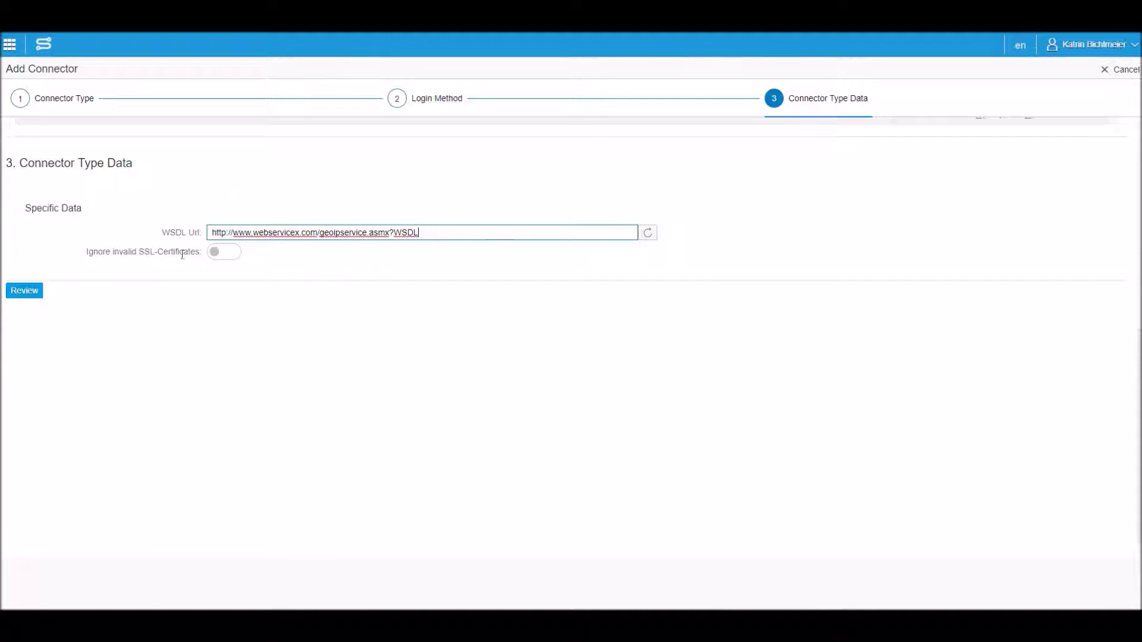
left_click(31, 294)
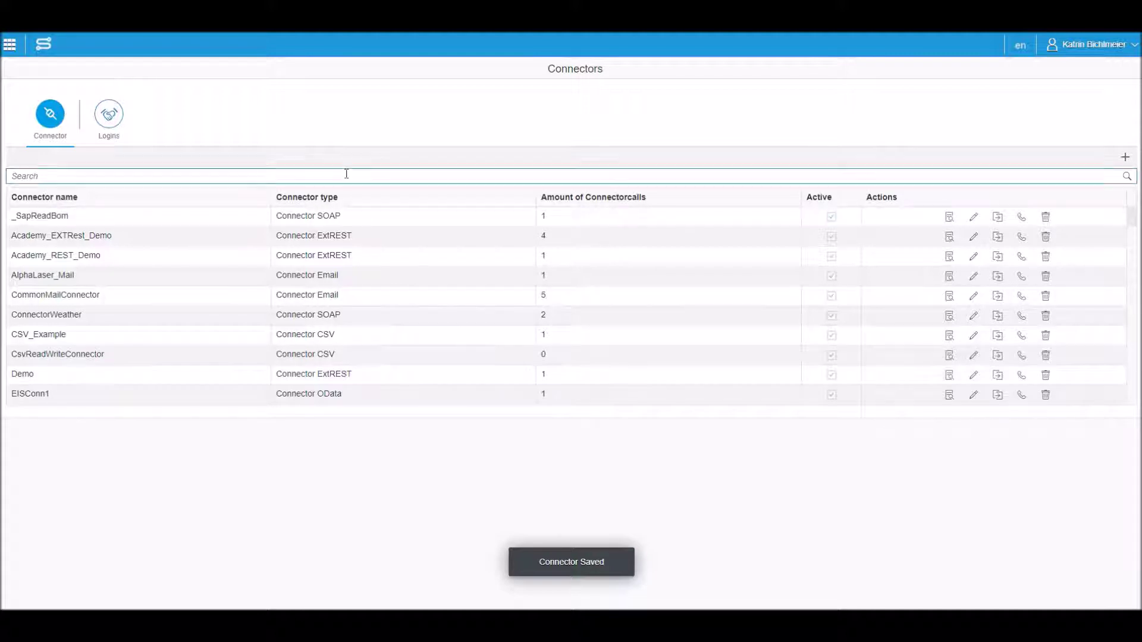
Step: Search the connectors for IPto and create a connector call named Get_Location for IPtoCountry
left_click(346, 173)
type("IPto")
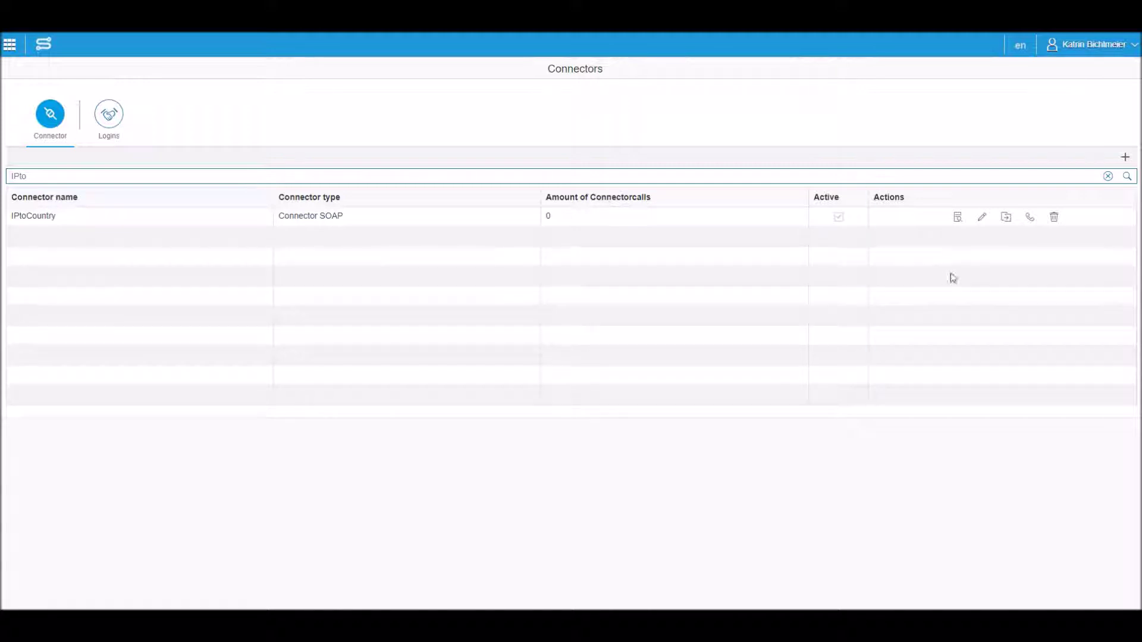
left_click(1029, 218)
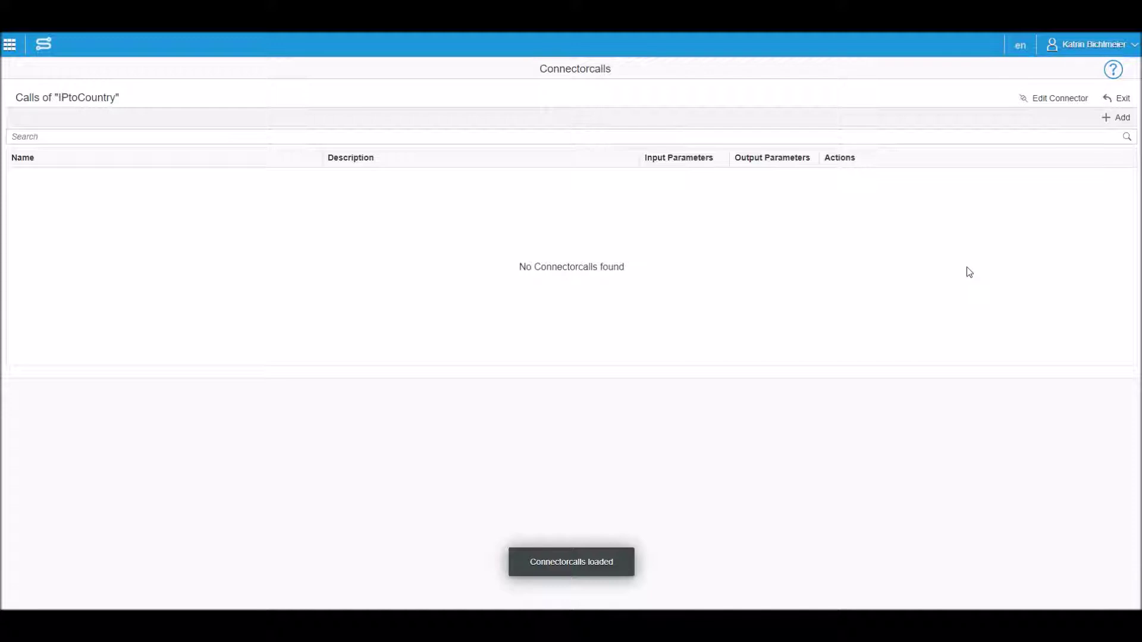
left_click(1118, 118)
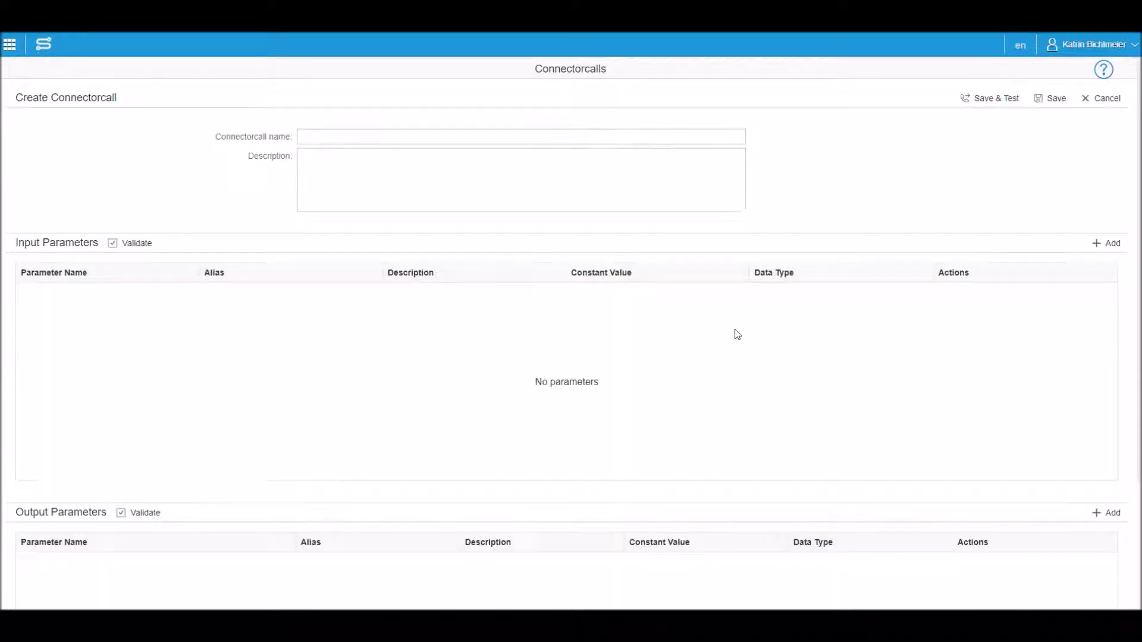
left_click(353, 132)
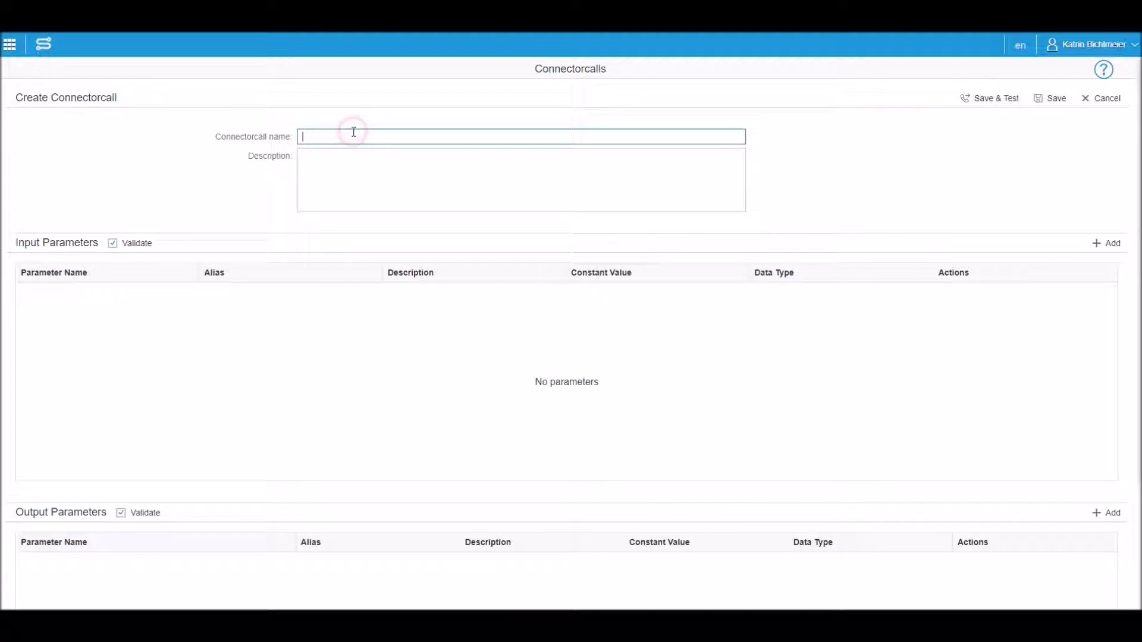
type("Get_Location")
Step: Add two input parameters to the call, named bindingName and operationName
double_click(1106, 243)
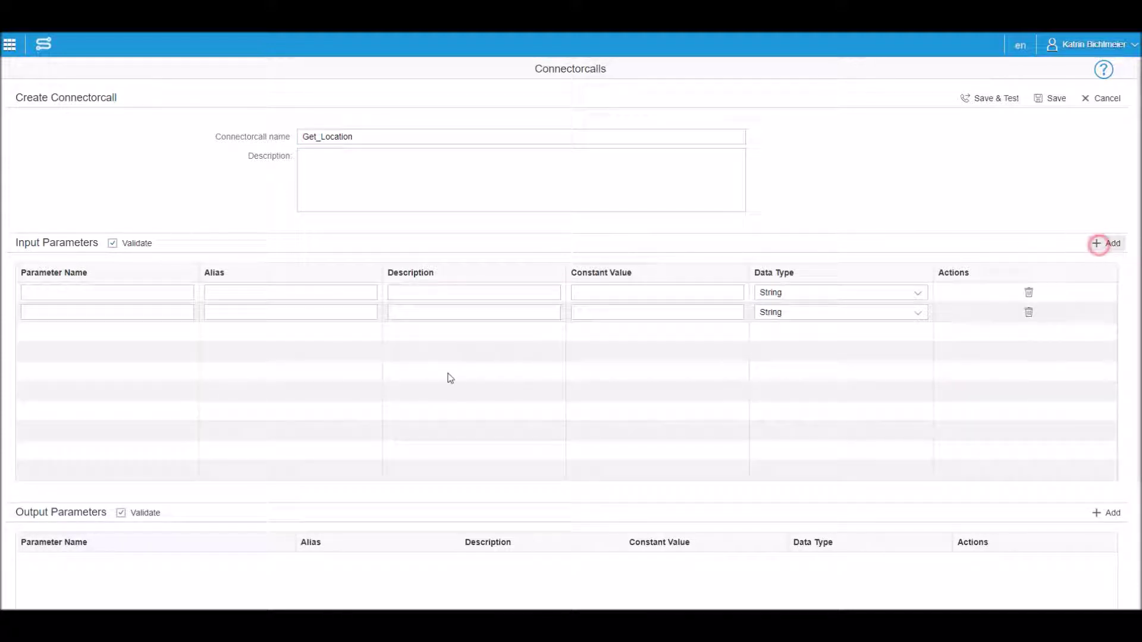
left_click(137, 294)
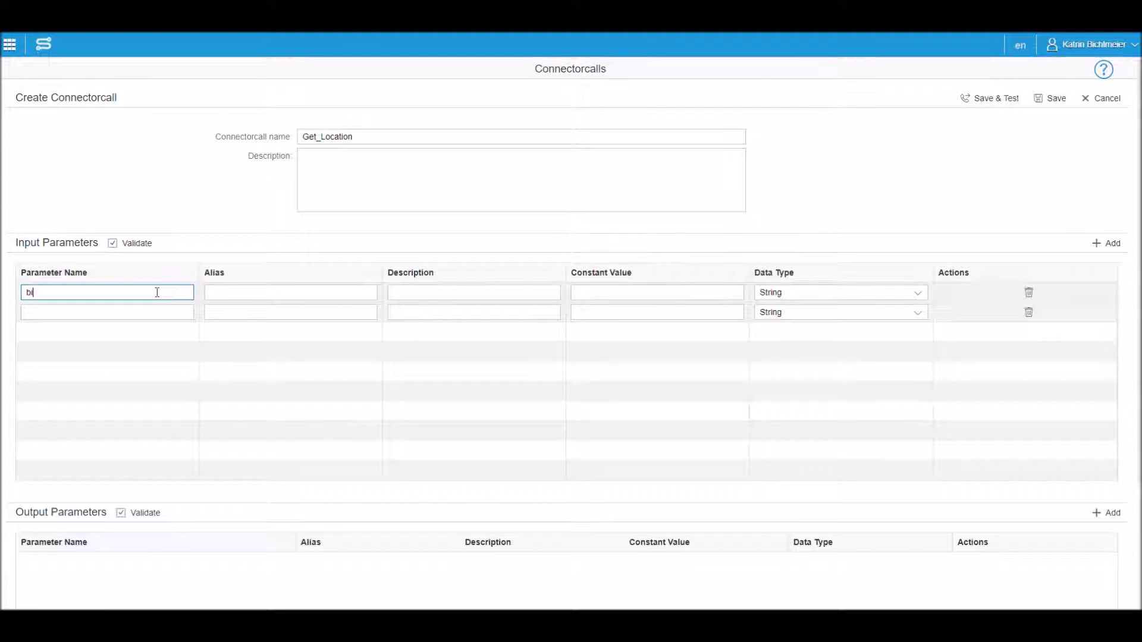
type("bindingName")
left_click(162, 314)
type("operationName")
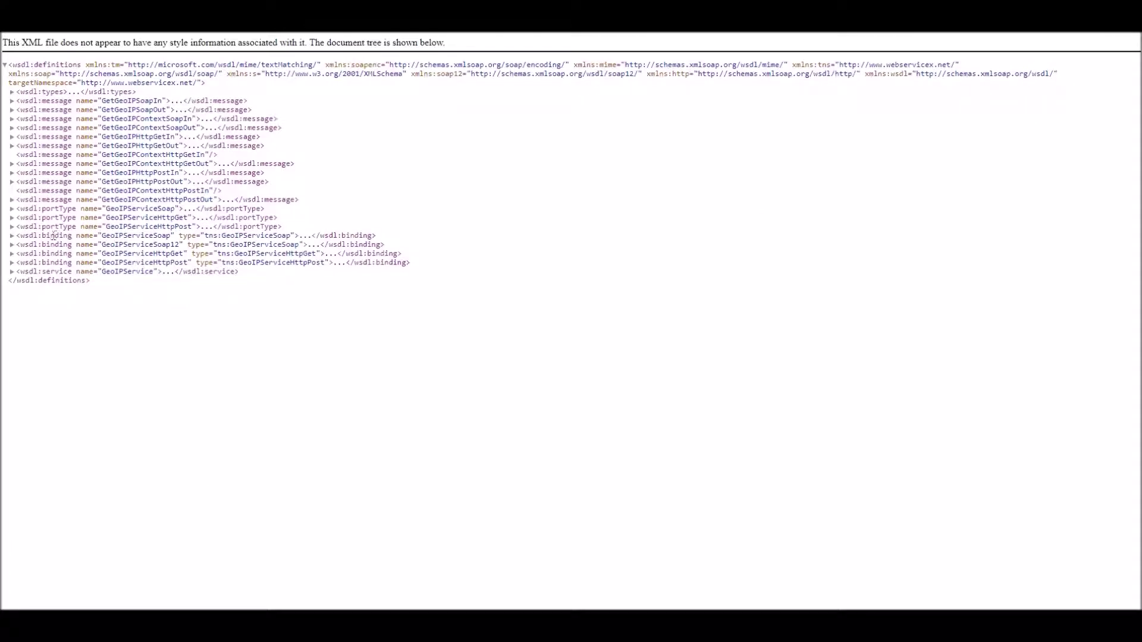
Step: Copy the binding name GeoIPServiceSoap from the WSDL file into the constant value of bindingName
left_click_drag(22, 237, 177, 237)
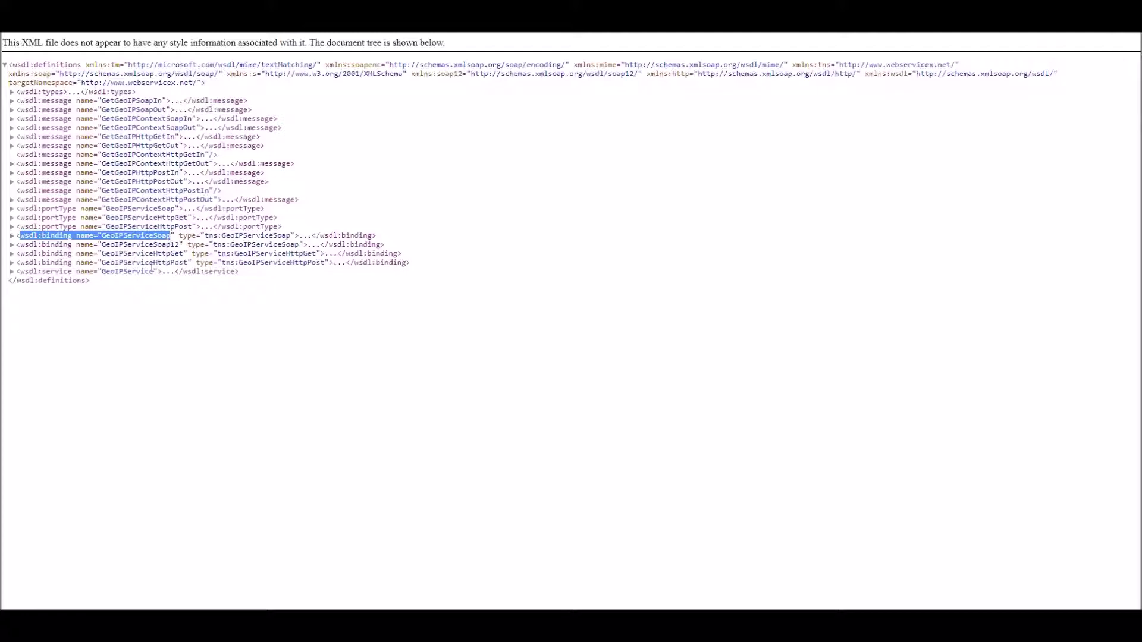
double_click(151, 237)
key("ctrl+c")
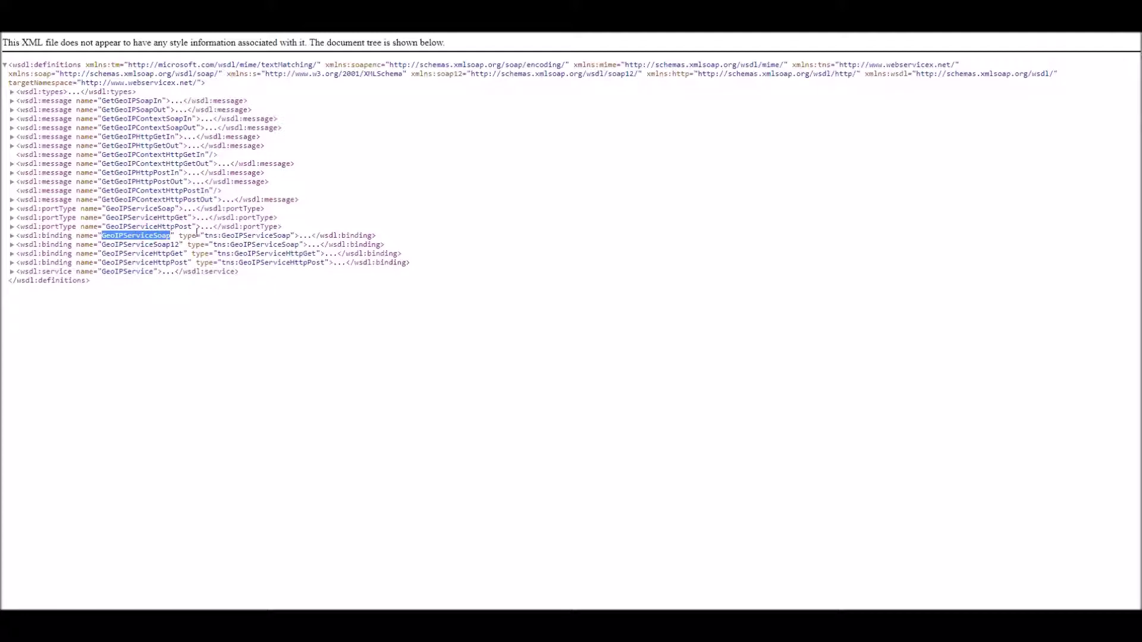
key("alt+Tab")
left_click(601, 293)
key("ctrl+v")
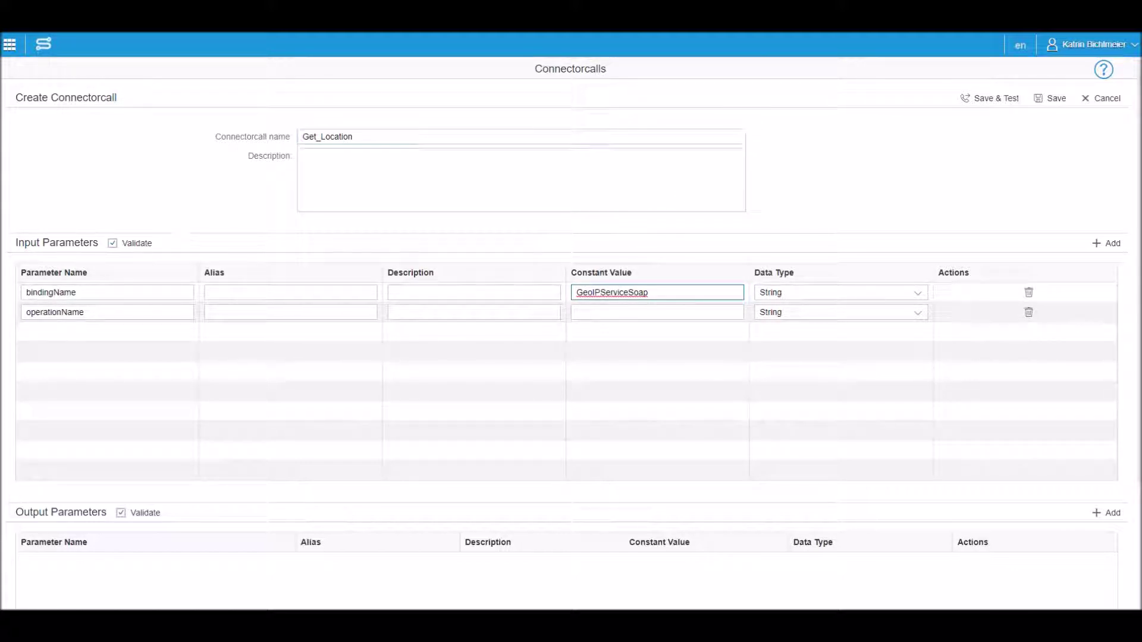
Step: Expand the GeoIPServiceSoap binding in the WSDL file and enter its operation name GetGeoIP as the constant value of operationName
key("alt+Tab")
left_click(12, 236)
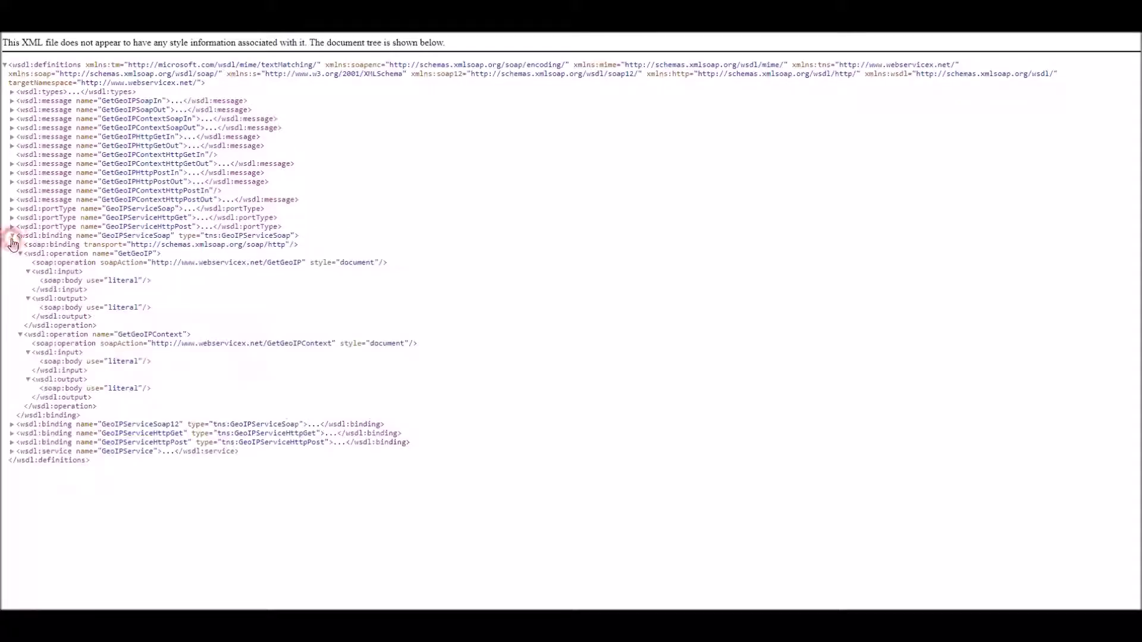
left_click_drag(29, 256, 155, 254)
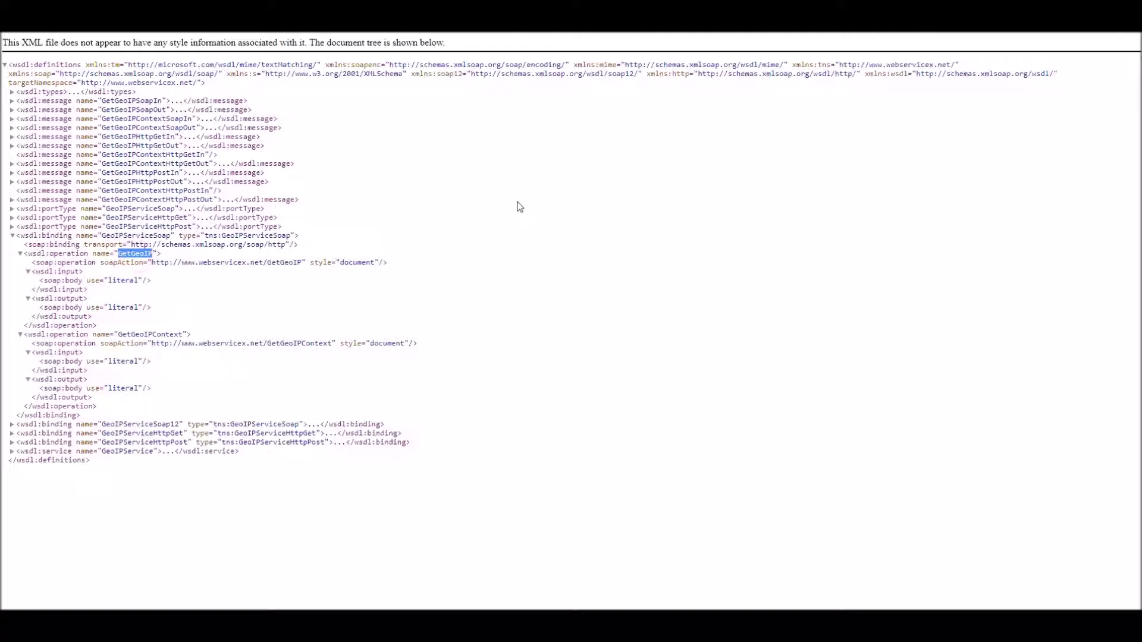
key("alt+Tab")
left_click(612, 311)
type("GetGeoIP")
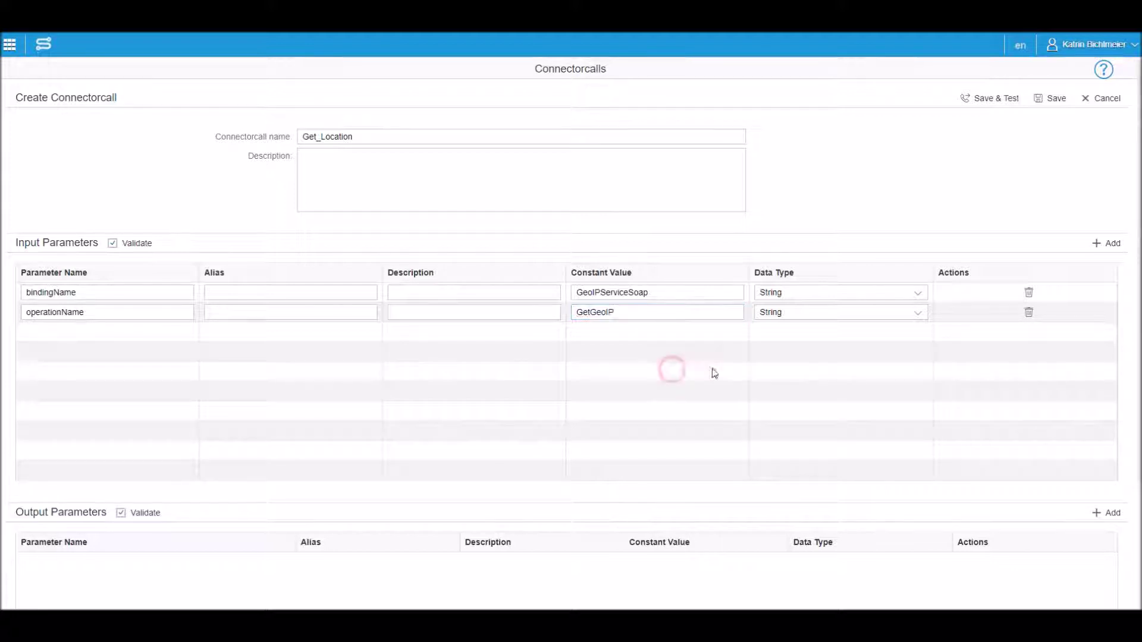
Step: Add a third input parameter row and enter soap/<operationName>/<parameterName> as the call's description
left_click(1105, 244)
left_click(168, 328)
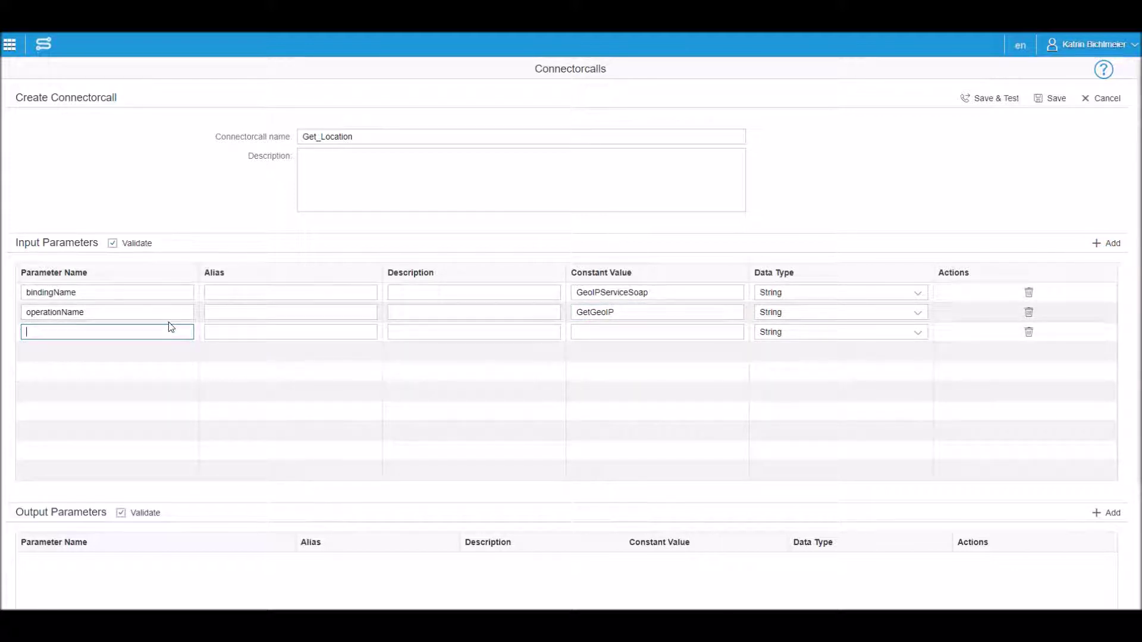
left_click(374, 181)
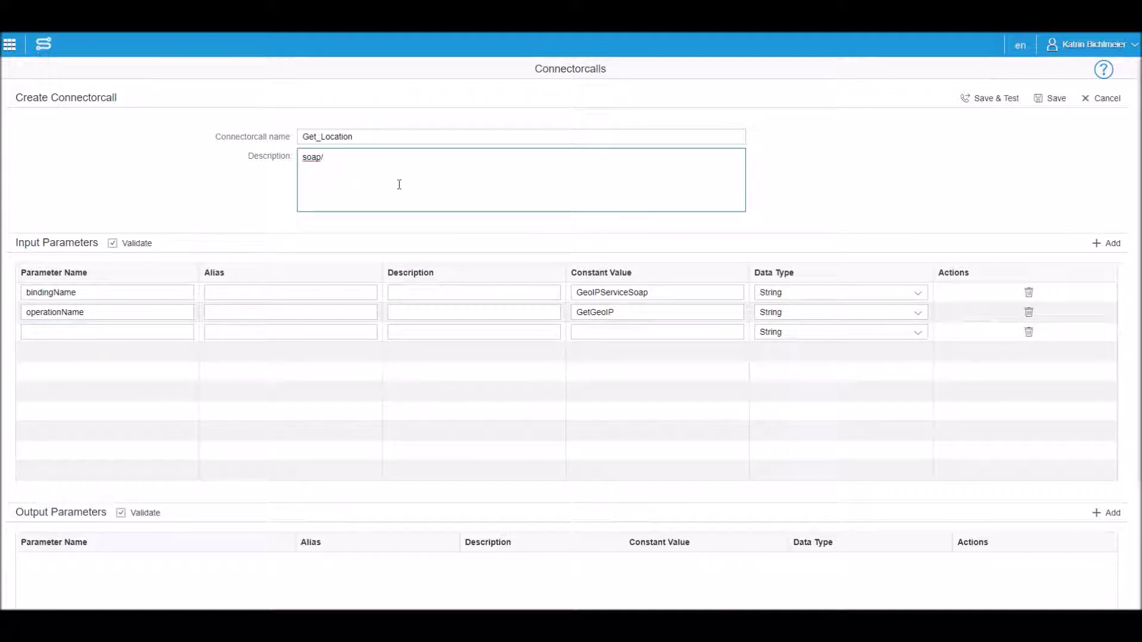
type("soap/<operationName>/<parameterName")
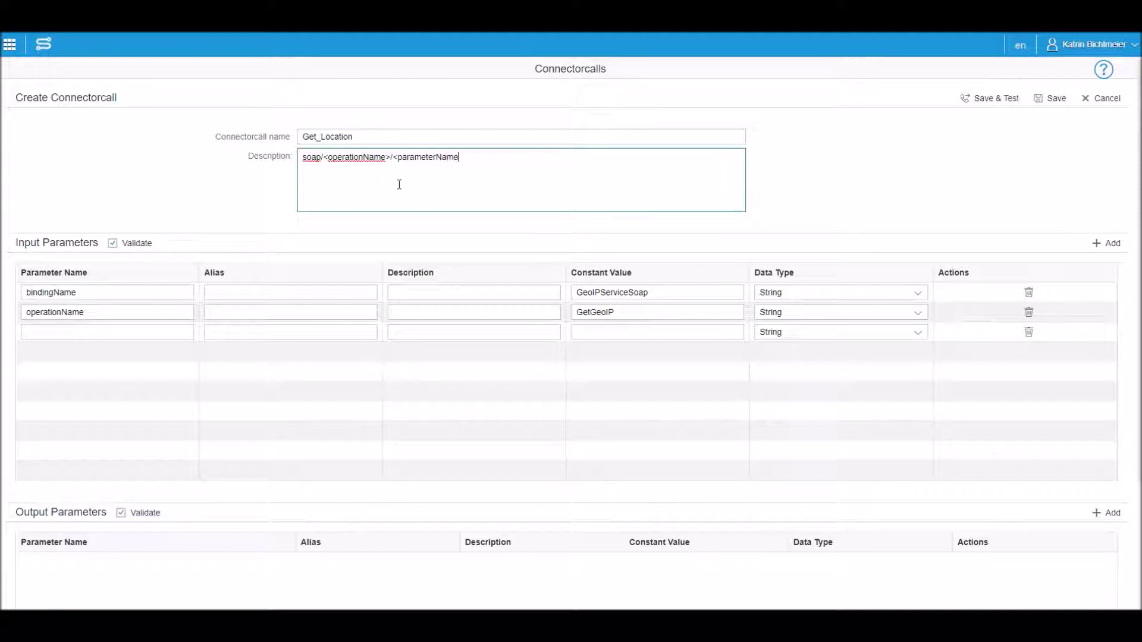
type(">")
Step: Enter soap/GetGeoIP/ as the start of the third input parameter's name, copying the operation name from its constant value
left_click(102, 331)
type("soap/")
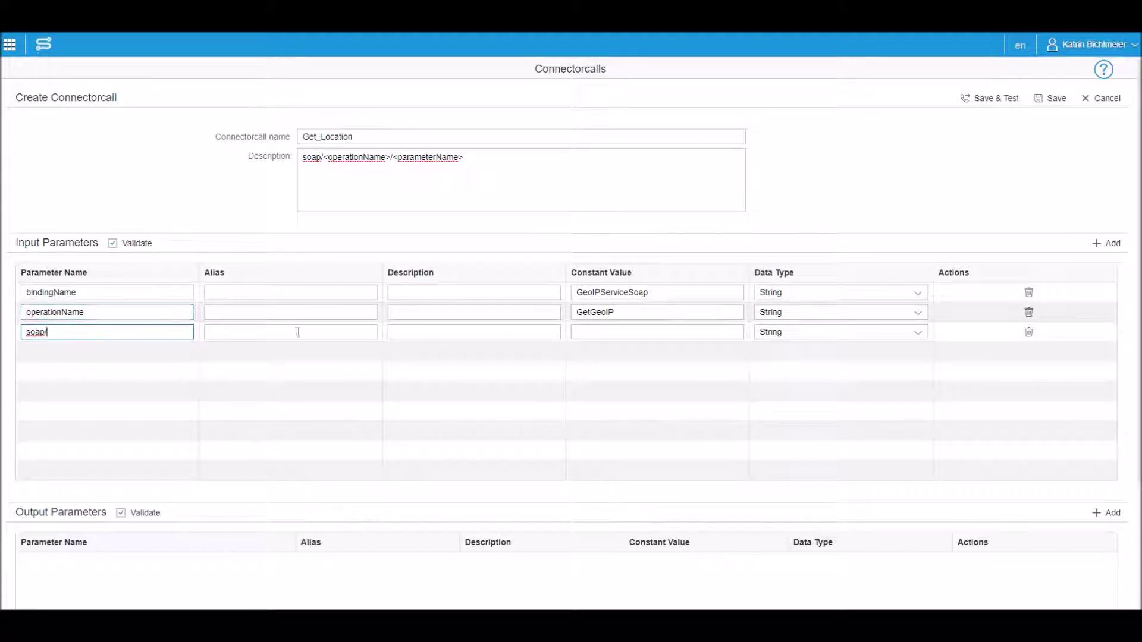
left_click_drag(625, 312, 575, 311)
key("ctrl+c")
left_click(110, 332)
key("ctrl+v")
left_click(121, 305)
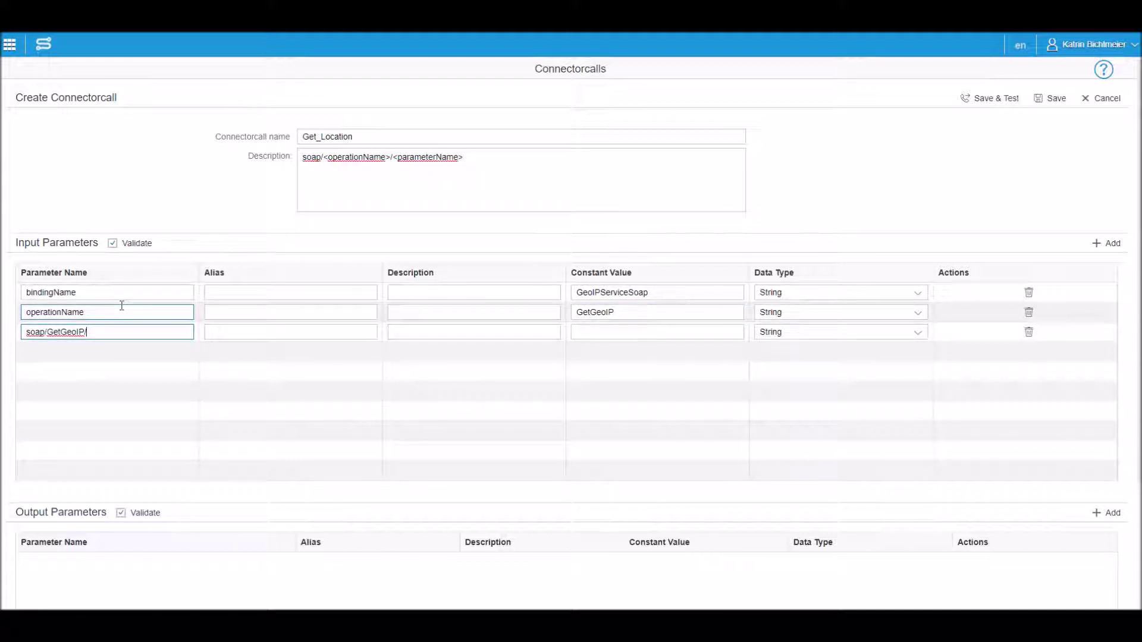
Step: Copy the element name IPAddress from the WSDL types and append it to the third parameter's name, giving soap/GetGeoIP/IPAddress
left_click(404, 173)
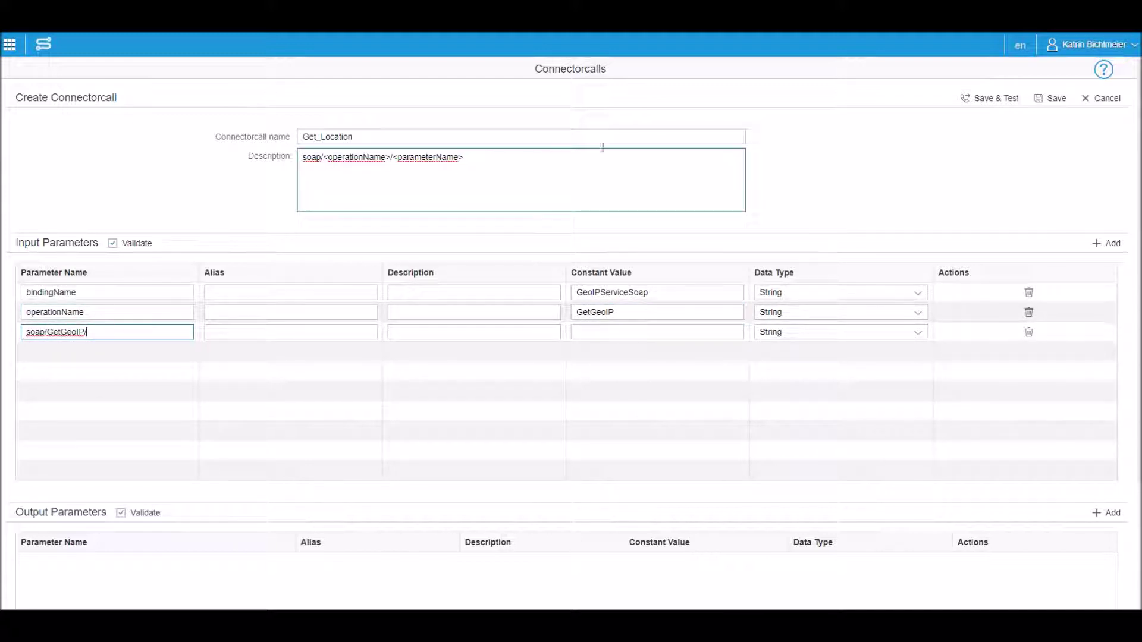
key("ctrl+Tab")
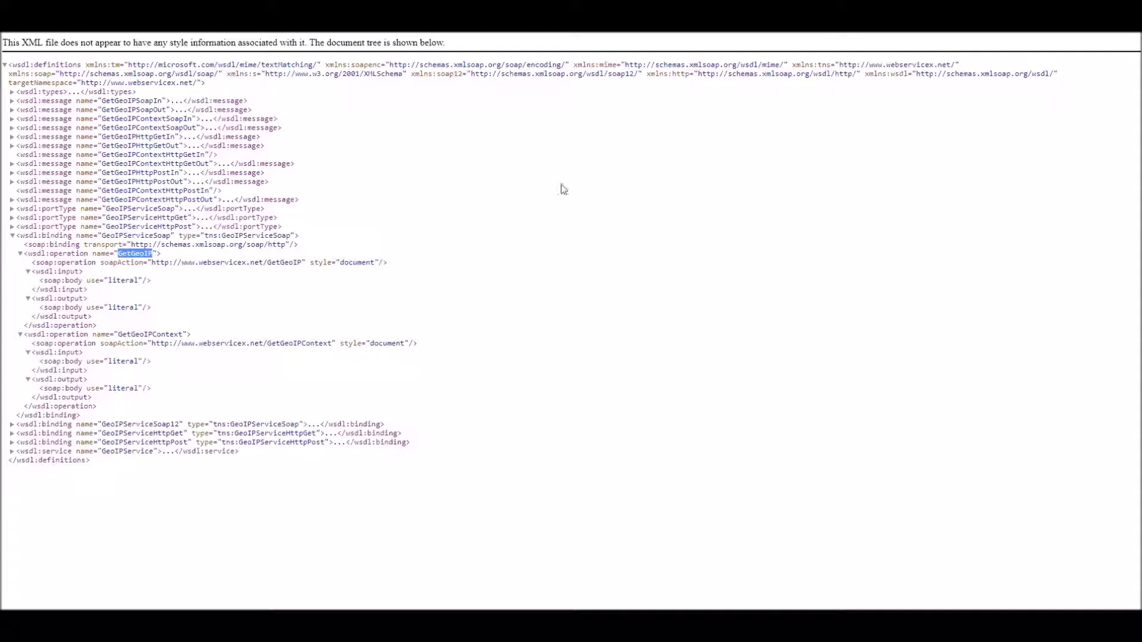
left_click(11, 93)
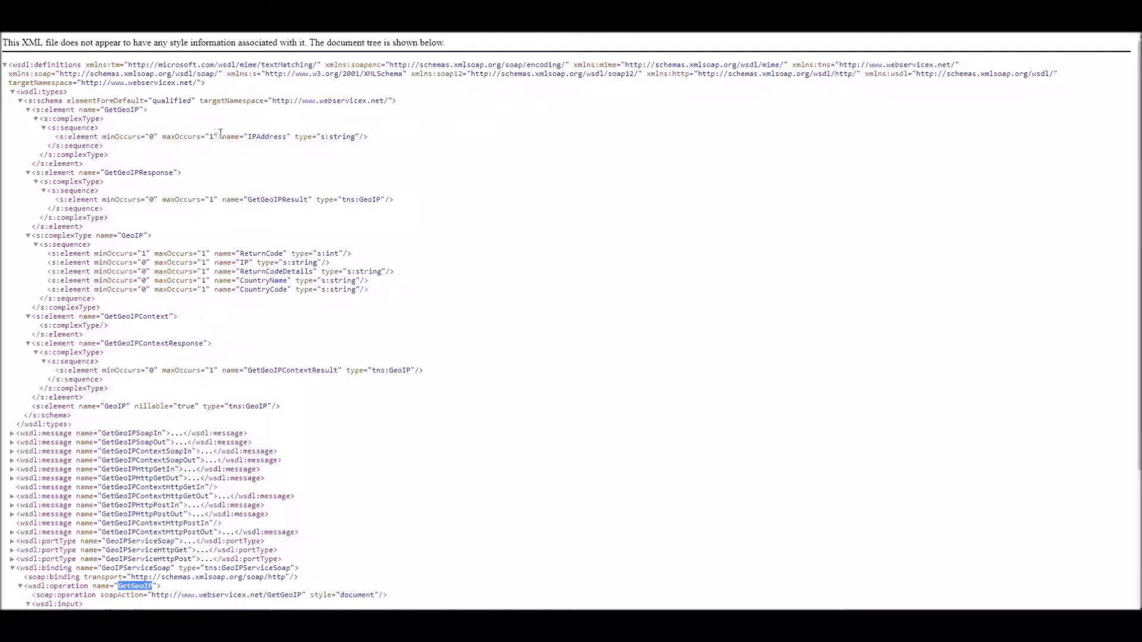
left_click_drag(223, 137, 284, 140)
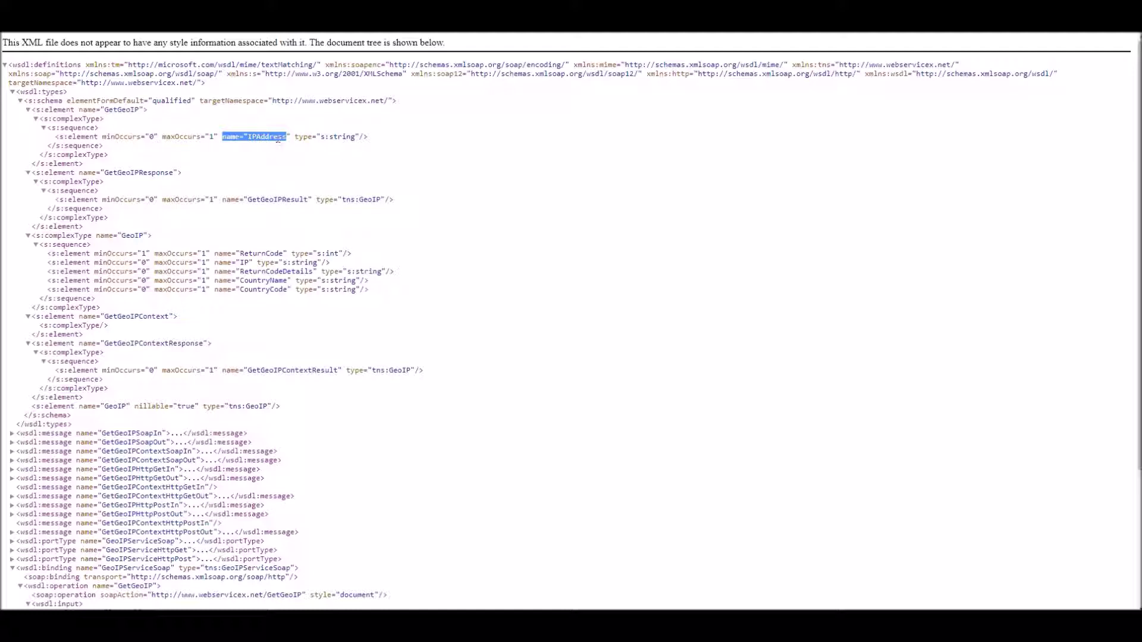
double_click(275, 138)
key("ctrl+Tab")
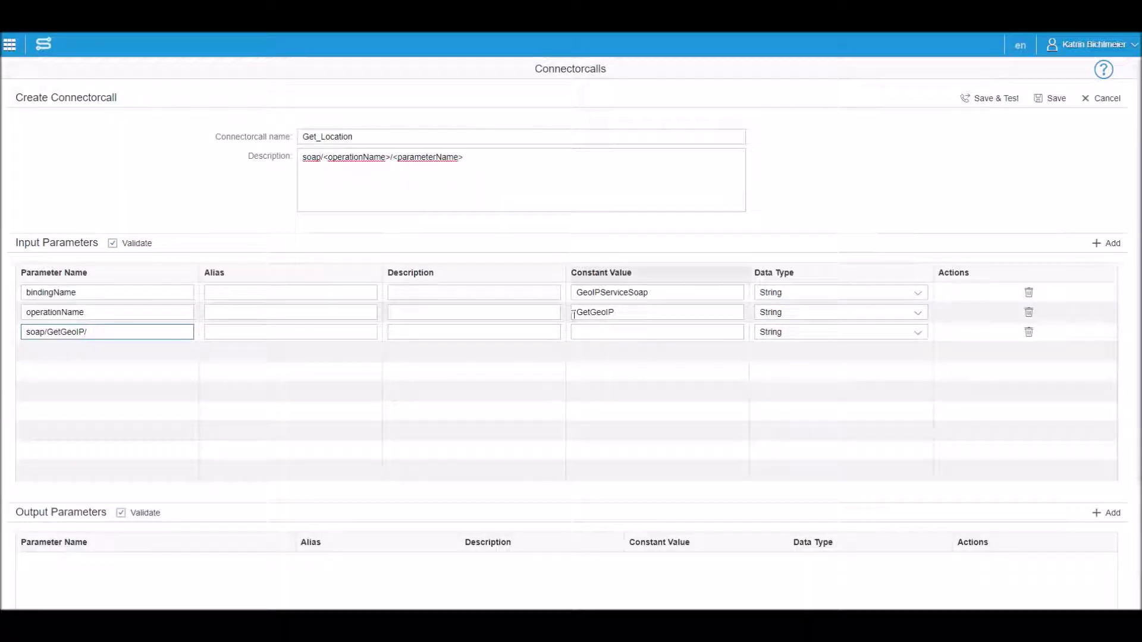
key("ctrl+v")
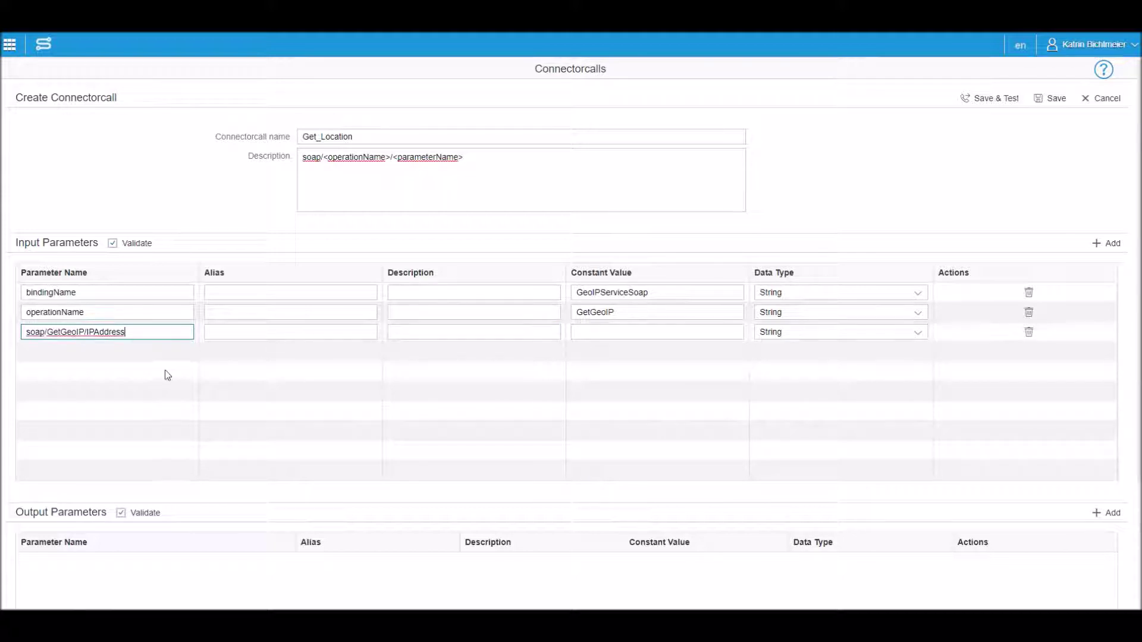
Step: Add an output parameter named / with the alias Response
left_click(1106, 513)
left_click(49, 559)
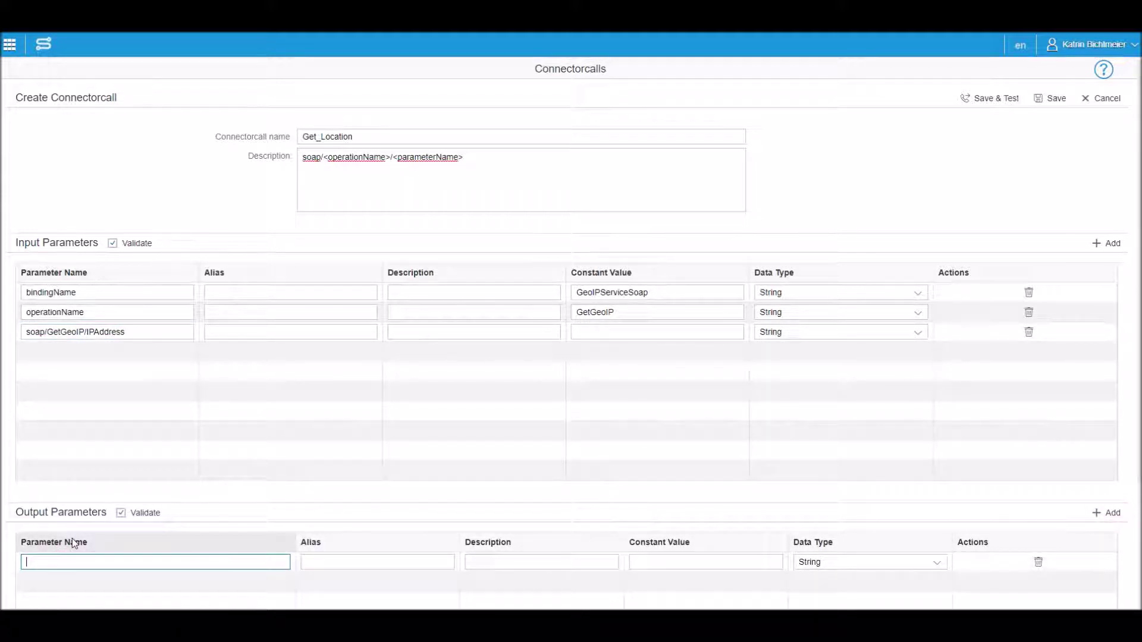
left_click(324, 561)
type("Response")
Step: Set the alias of the soap/GetGeoIP/IPAddress input parameter to IPAddress and save the call for testing
left_click(251, 335)
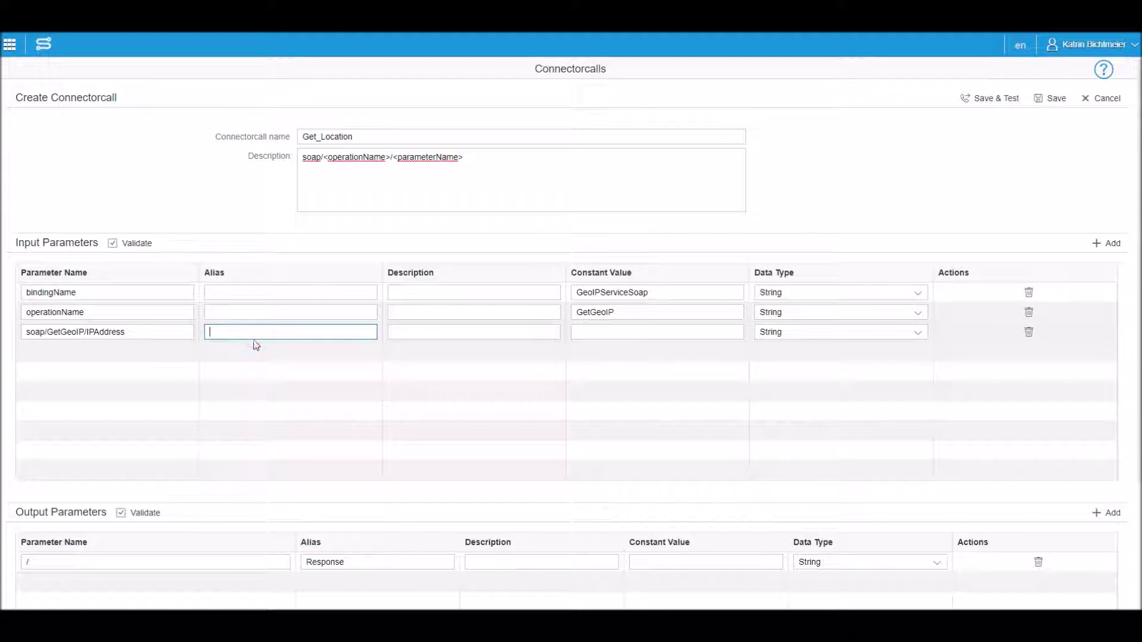
type("IPAddress")
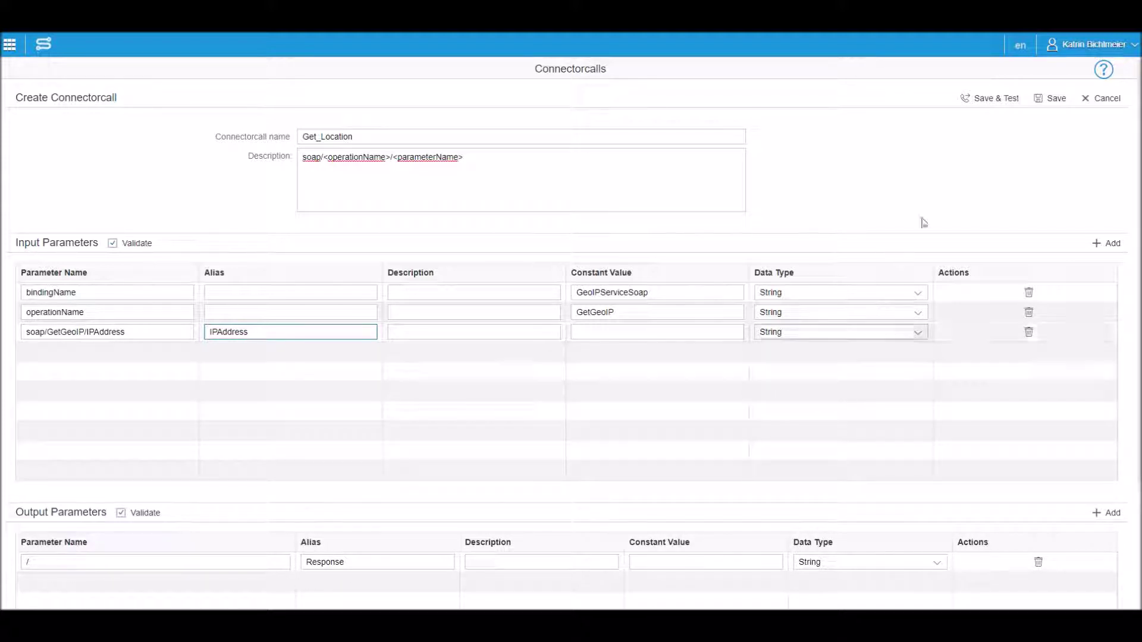
left_click(1000, 105)
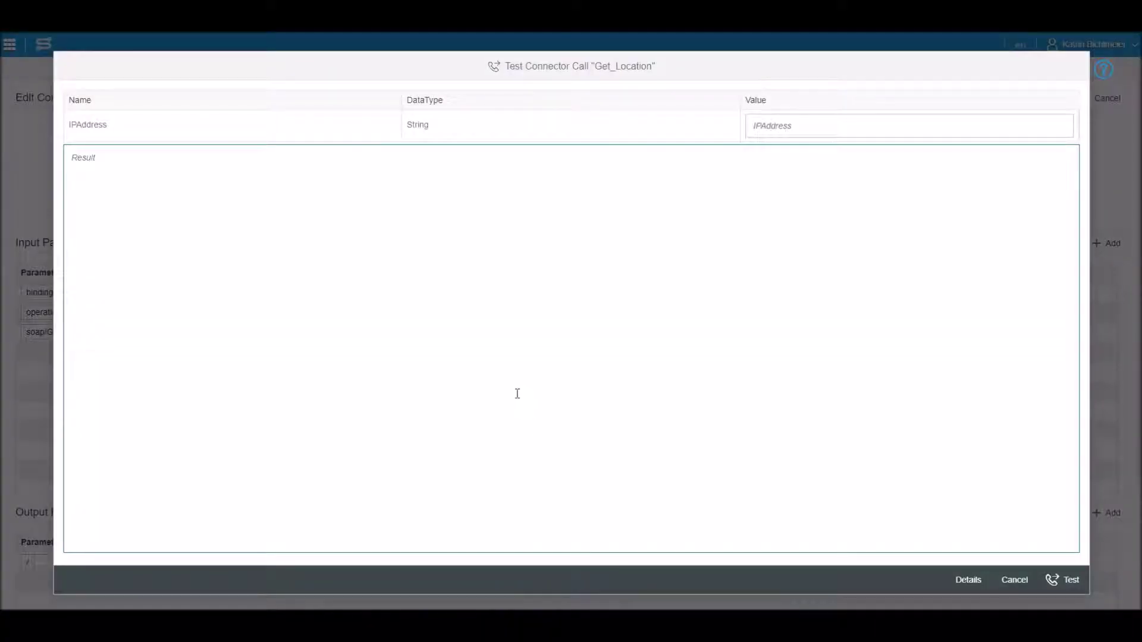
Step: Test the Get_Location call with the IP address 8.8.8.8 and mark the CountryName line in the response
left_click(821, 125)
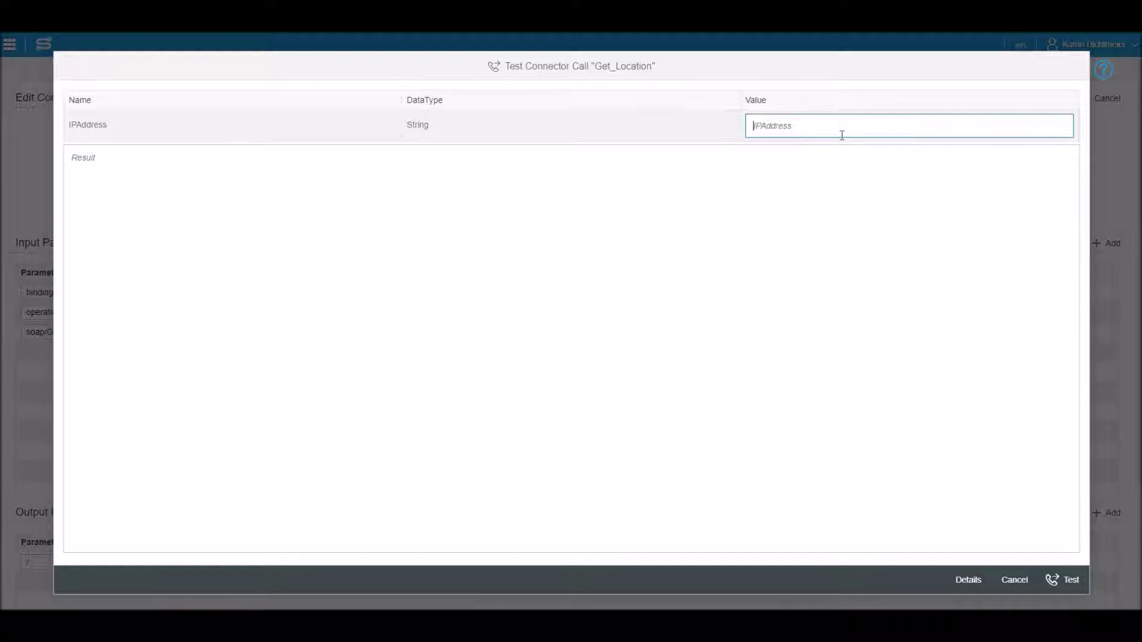
type("8.8.8.8")
left_click(1065, 582)
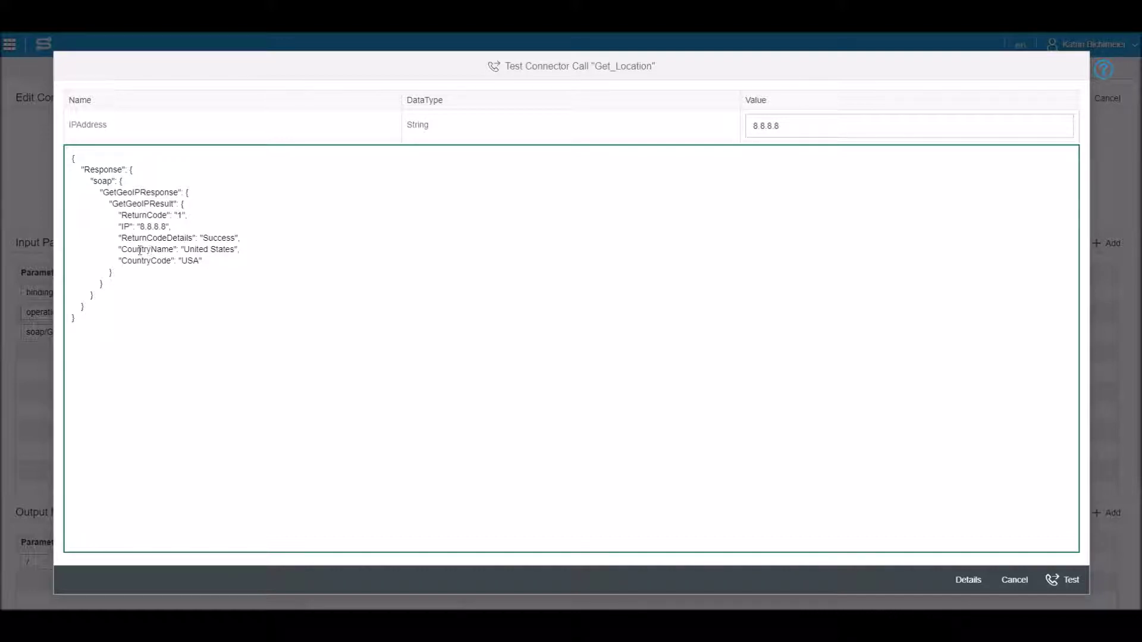
left_click_drag(114, 249, 240, 249)
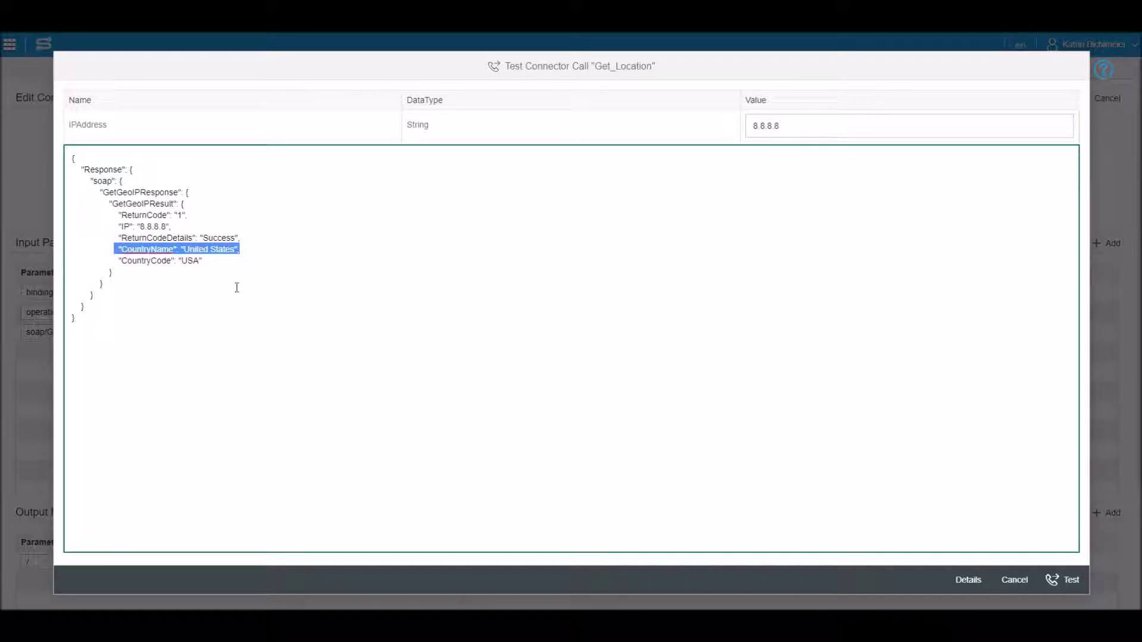
Step: Below the response in the test result, build the path start soap/GetGeoIPResponse/ by copying the element names from the response
left_click(266, 321)
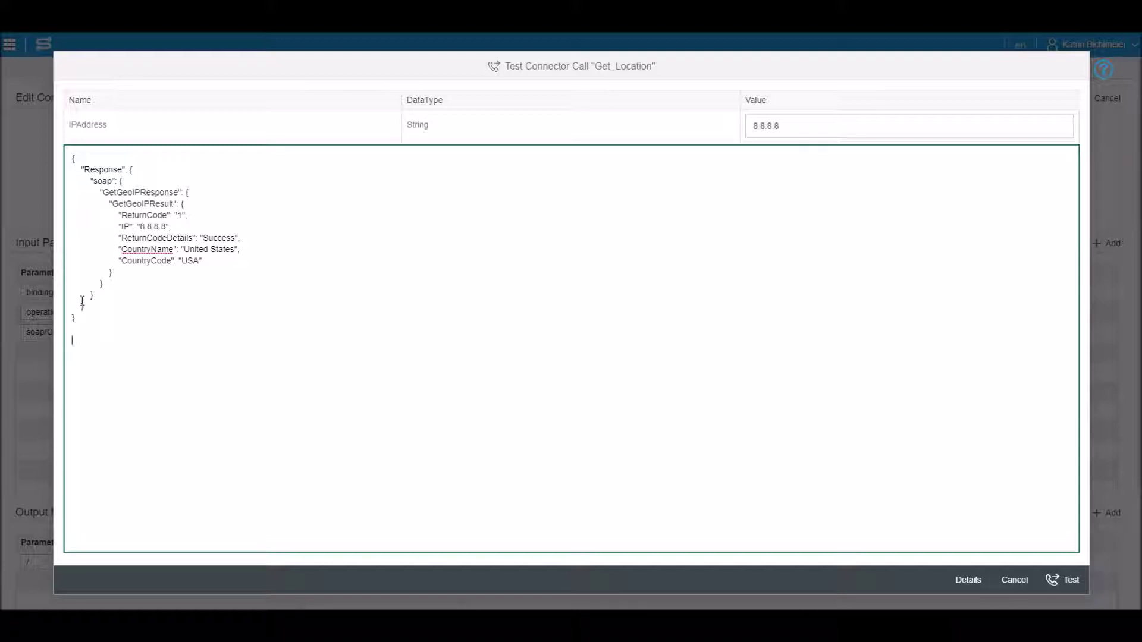
double_click(104, 181)
left_click(118, 387)
key("ctrl+v")
type("/")
double_click(167, 193)
key("ctrl+c")
left_click(137, 342)
key("ctrl+v")
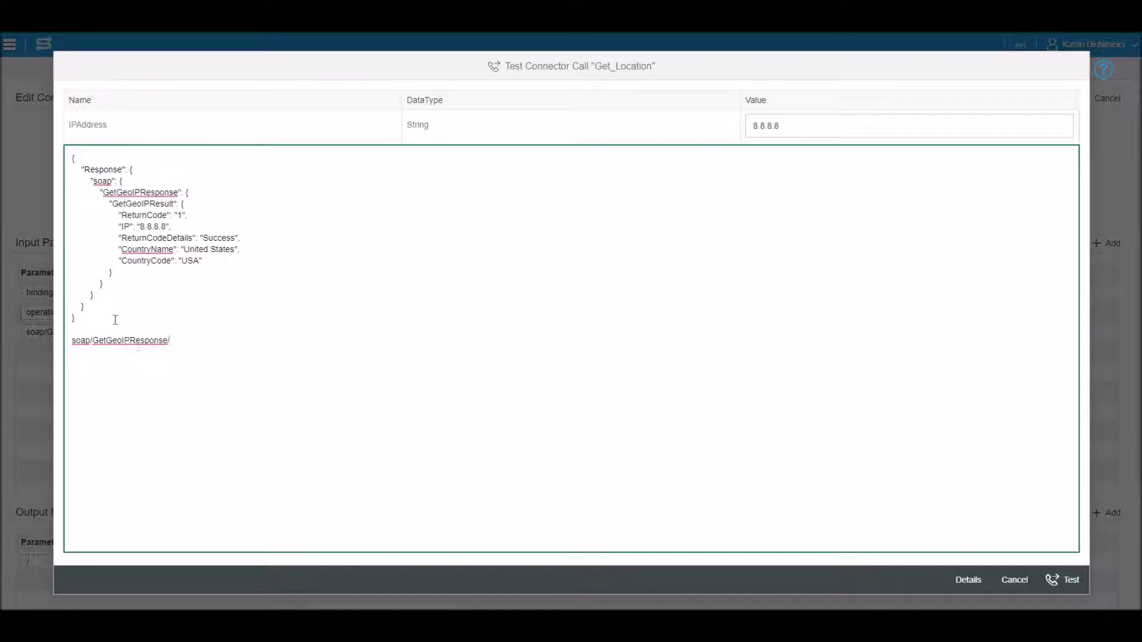
Step: Append the copied element names GetGeoIPResult and CountryName, completing the path soap/GetGeoIPResponse/GetGeoIPResult/CountryName
double_click(146, 204)
key("ctrl+c")
left_click(178, 340)
key("ctrl+v")
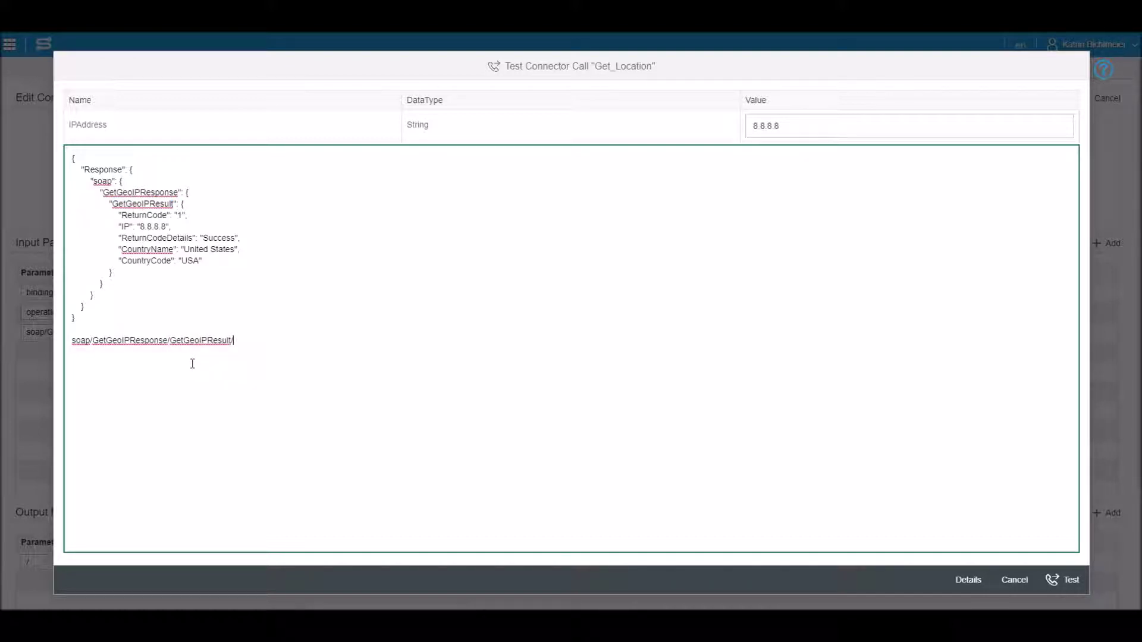
left_click_drag(116, 249, 238, 248)
double_click(160, 248)
left_click(261, 340)
key("ctrl+v")
Step: Cut the assembled path, close the test and replace the output parameter's name with soap/GetGeoIPResponse/GetGeoIPResult/CountryName
left_click_drag(316, 342, 70, 340)
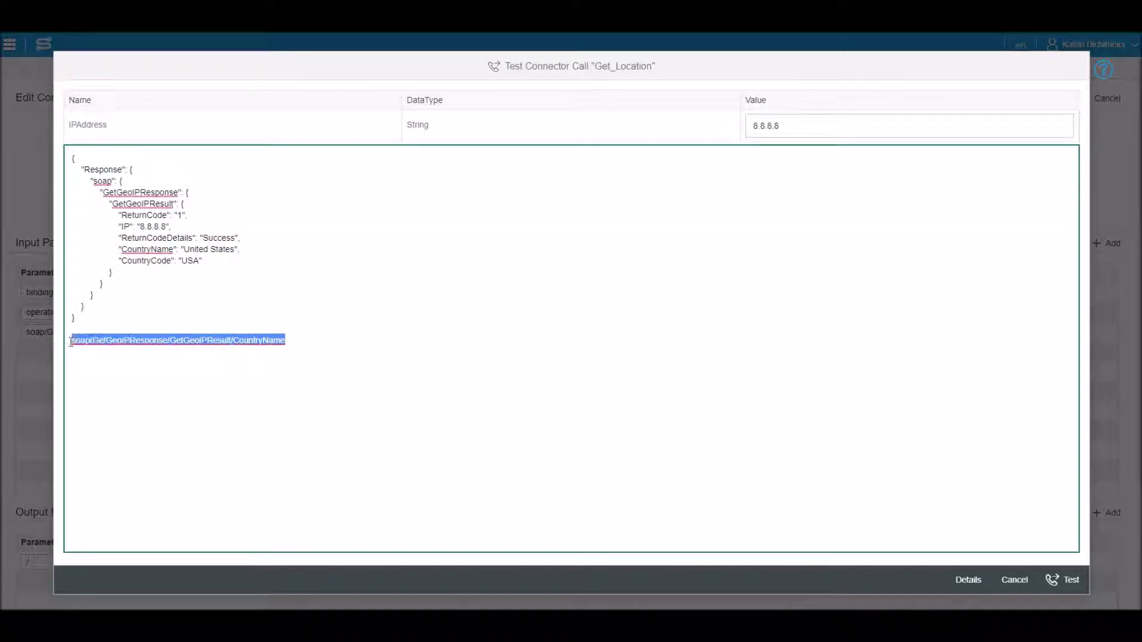
key("BackSpace")
left_click(1014, 580)
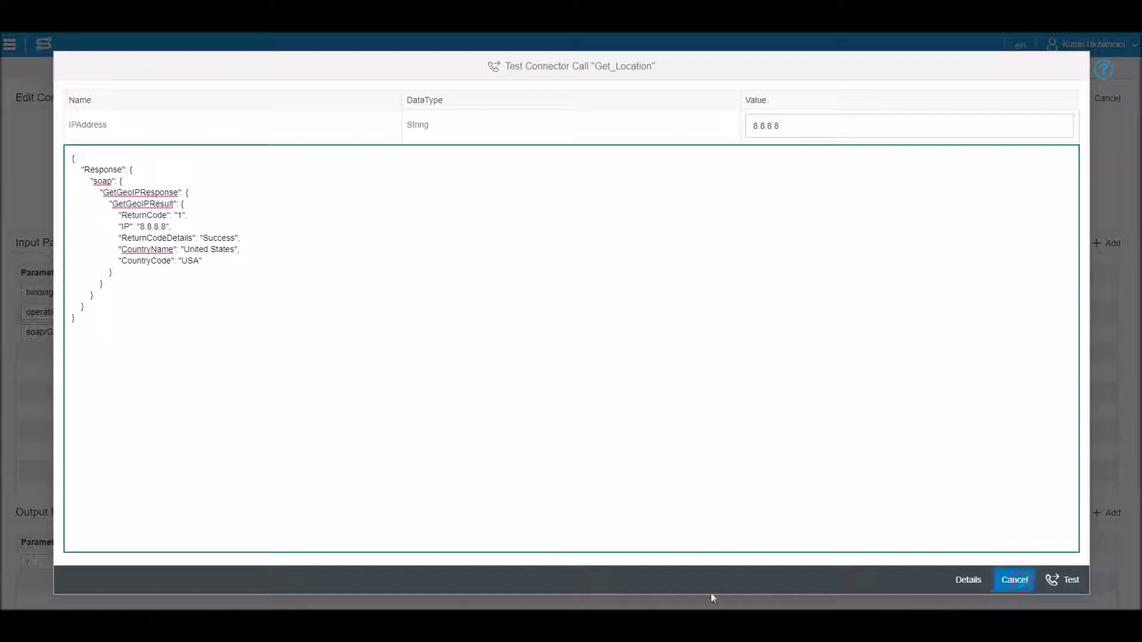
left_click(137, 559)
key("BackSpace")
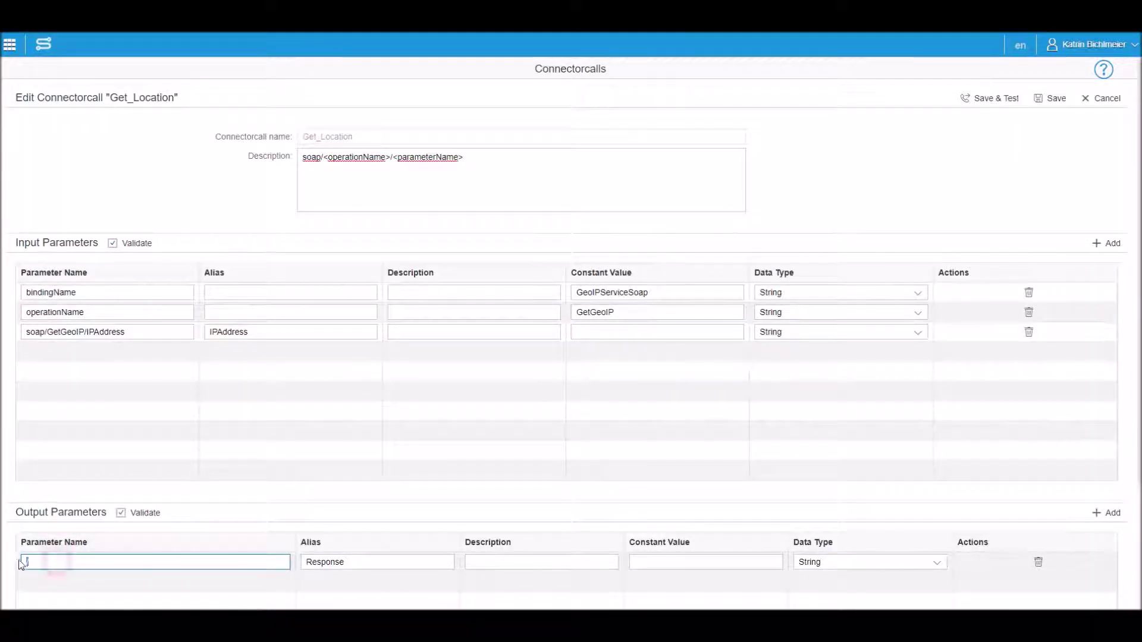
key("ctrl+v")
Step: Set the output parameter's alias to CountryName and save the connector call
double_click(351, 562)
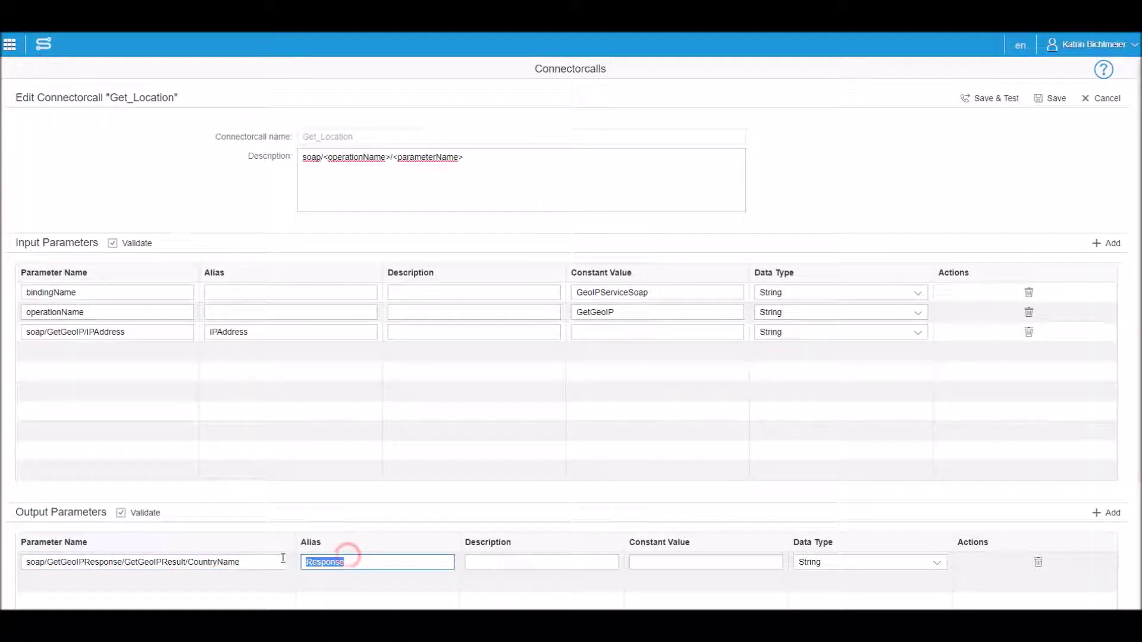
type("CountryName")
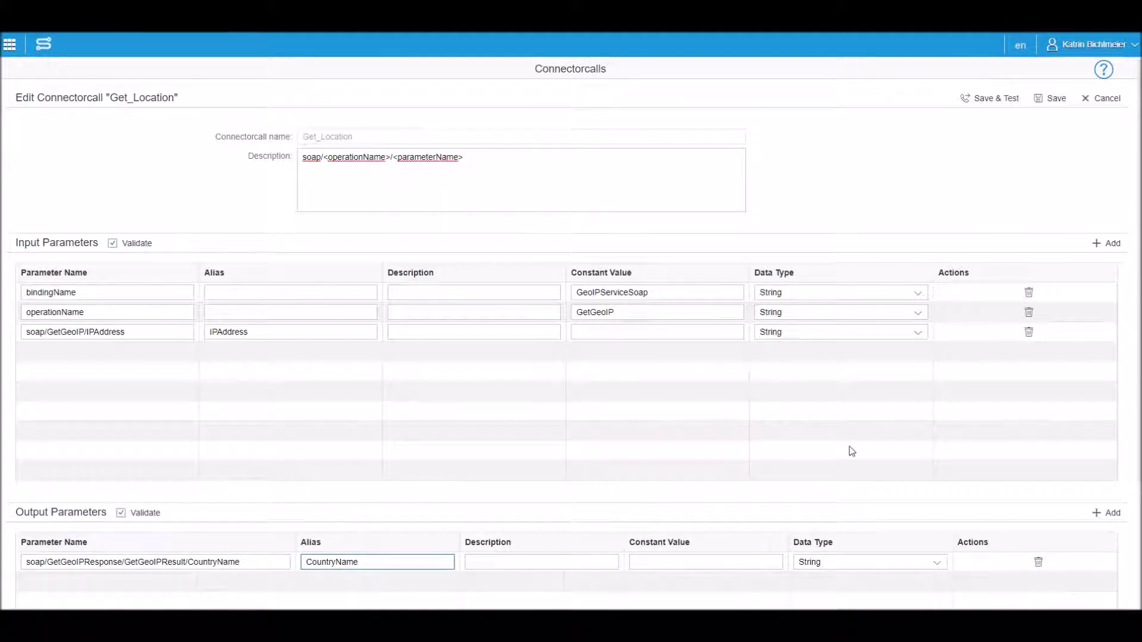
left_click(1051, 107)
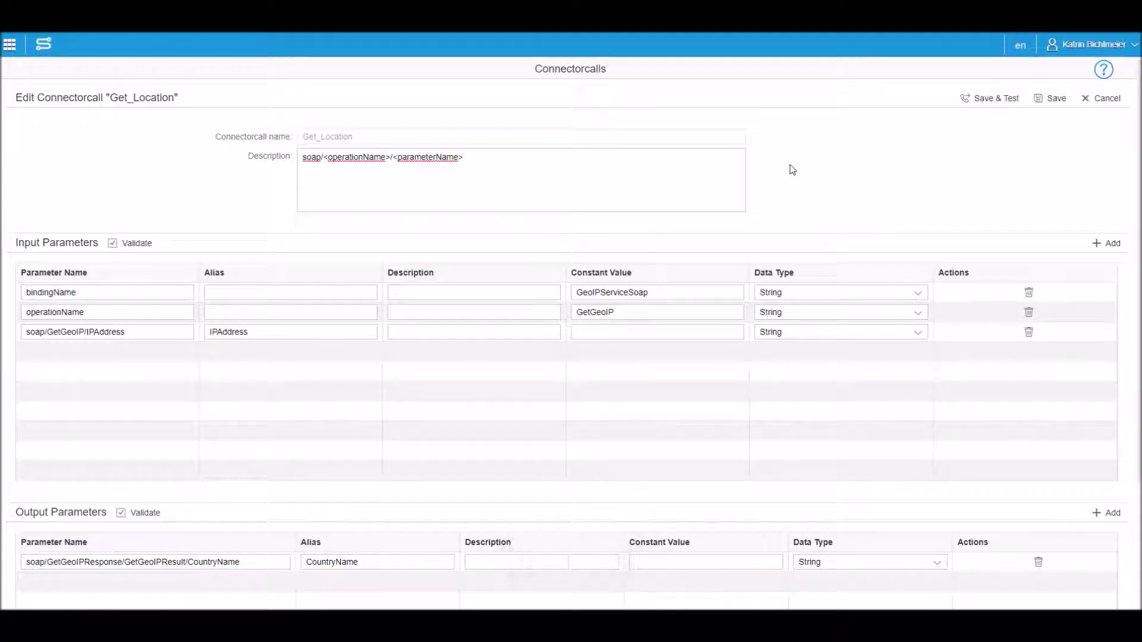
Step: Filter the application overview by ip and open the app IPToCountryExample for editing
left_click(9, 45)
left_click(399, 249)
left_click(225, 181)
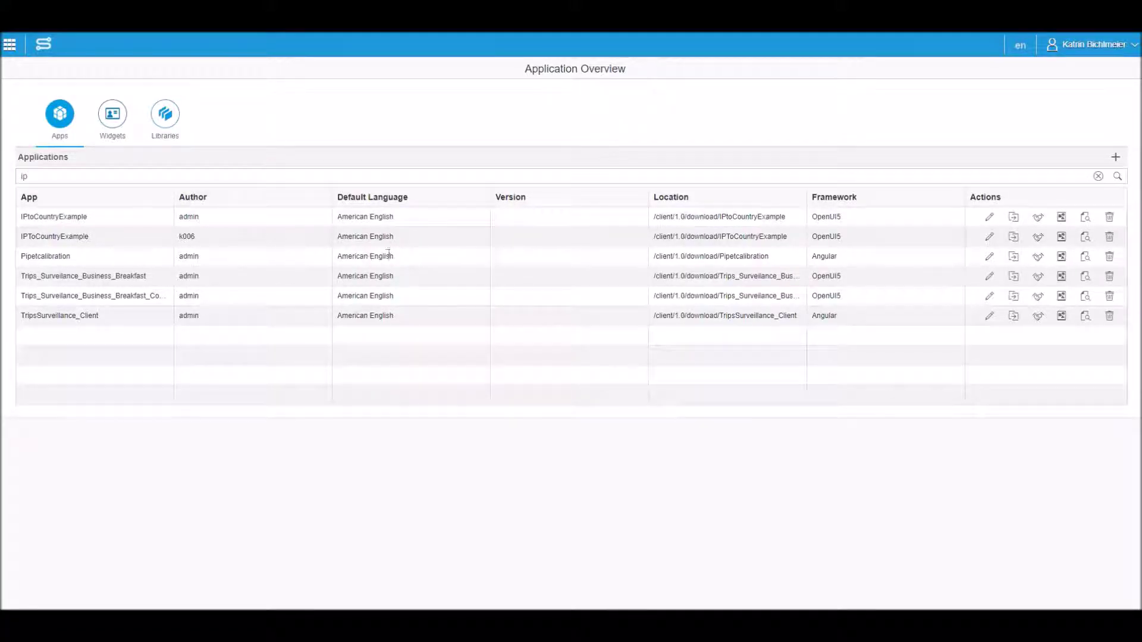
left_click(990, 238)
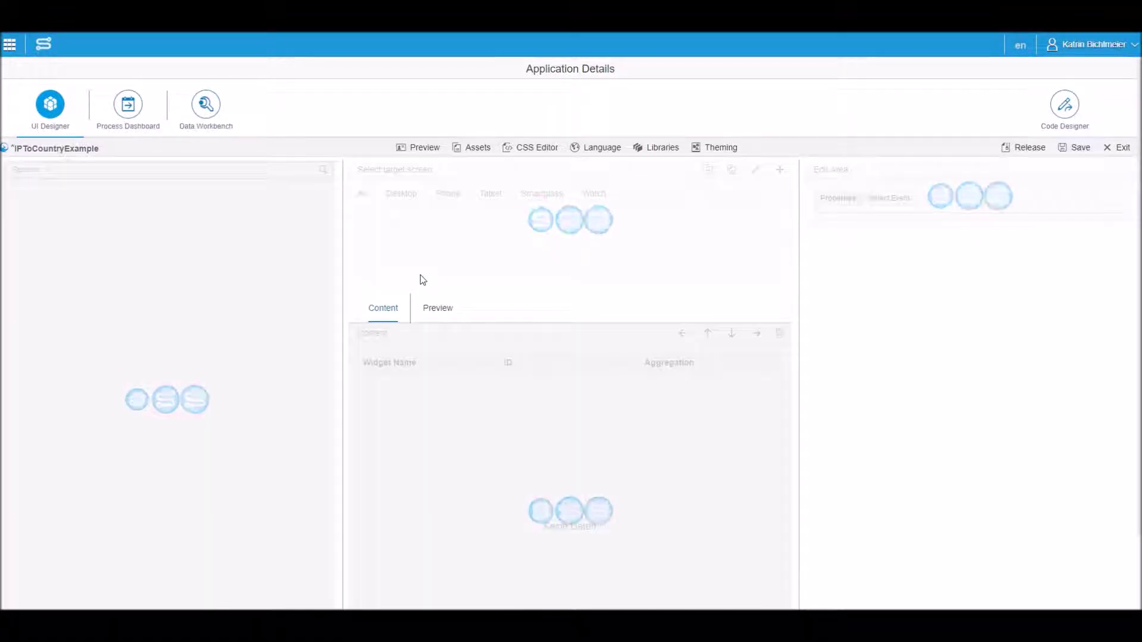
Step: Examine the preview of Screen1 and the widgets inside its VerticalLayout
left_click(437, 308)
left_click(407, 344)
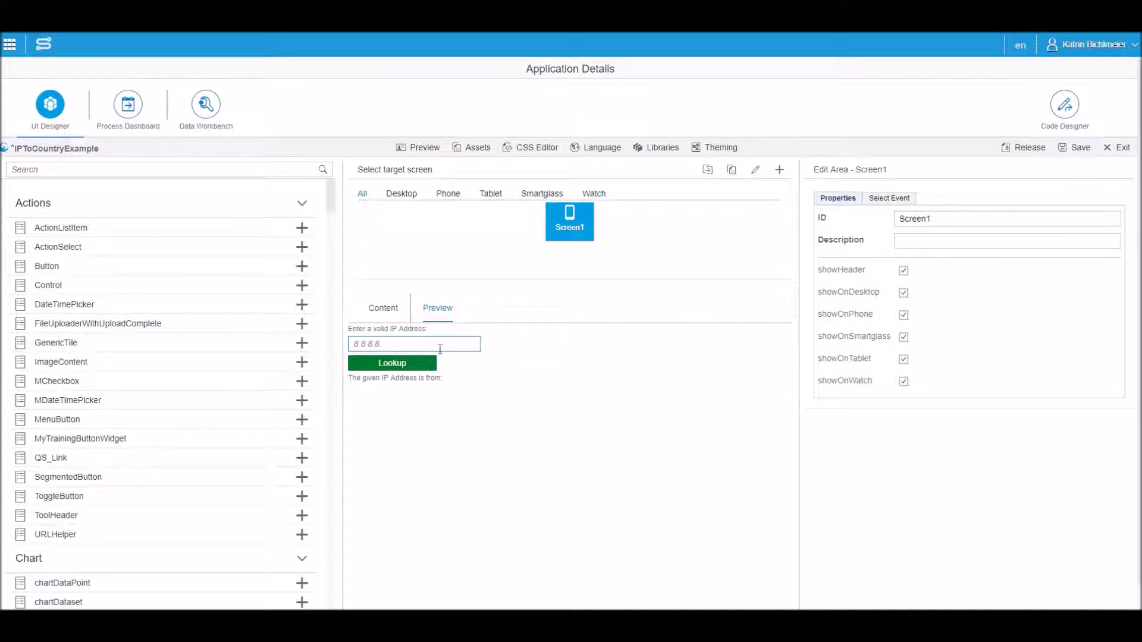
left_click(383, 363)
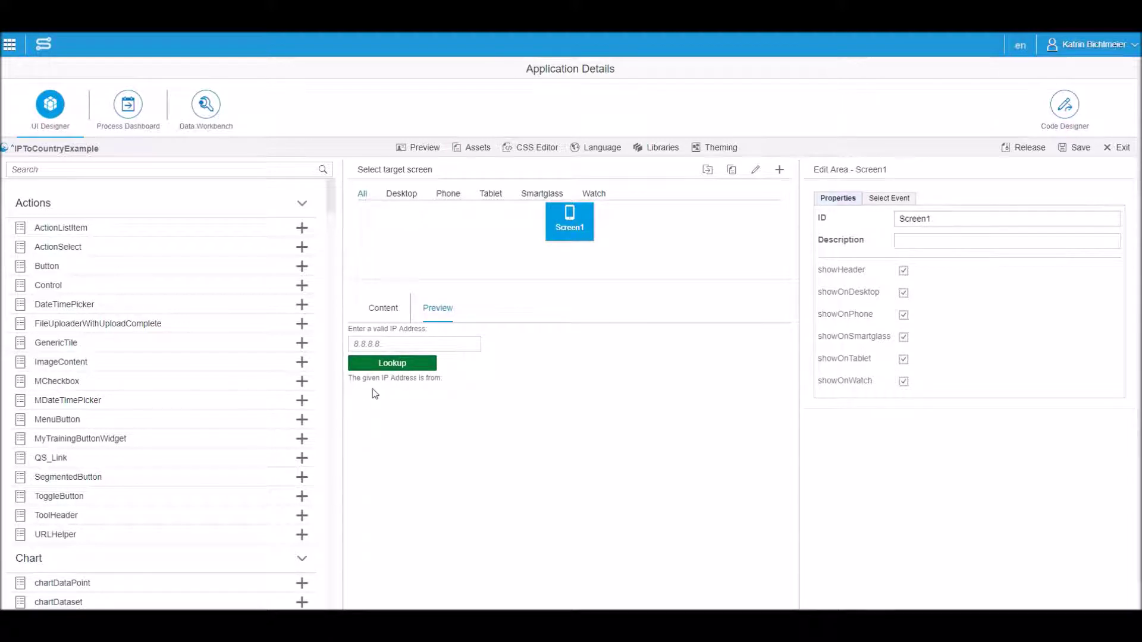
left_click(383, 308)
left_click(370, 381)
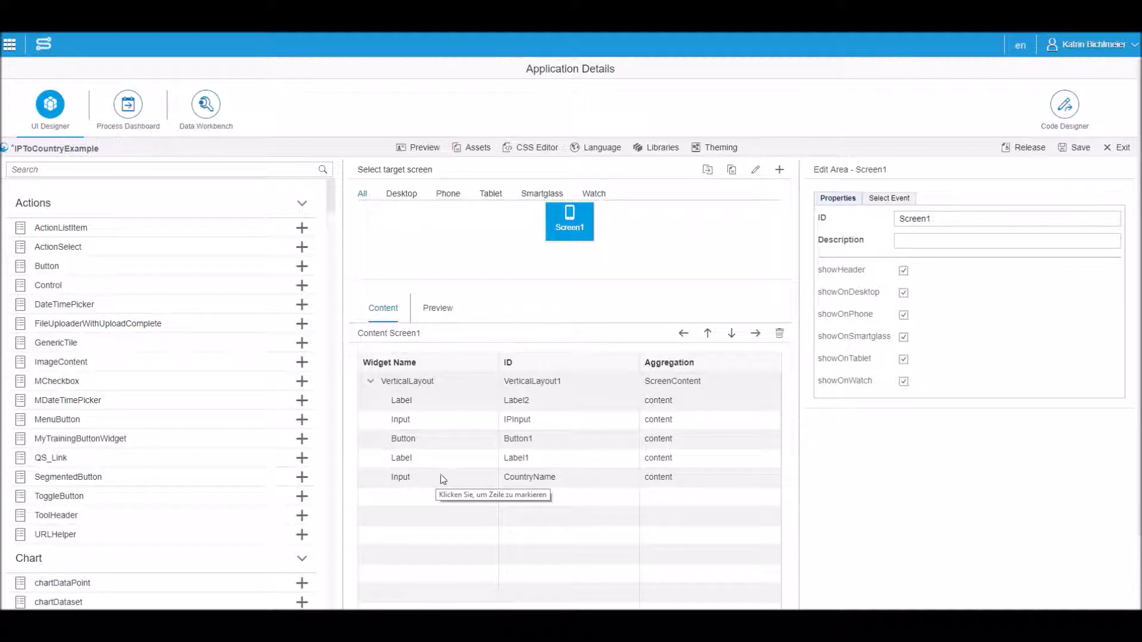
Step: Open the GetCountryByIP process and add an Event activity subscribed to the press event of Button1
left_click(127, 110)
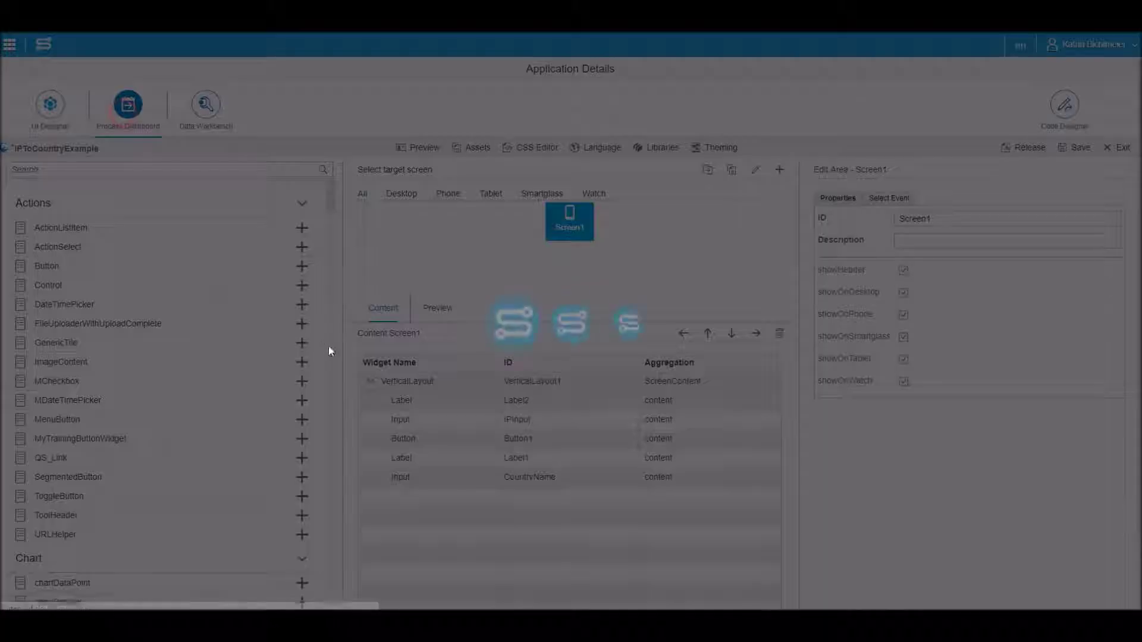
left_click(529, 439)
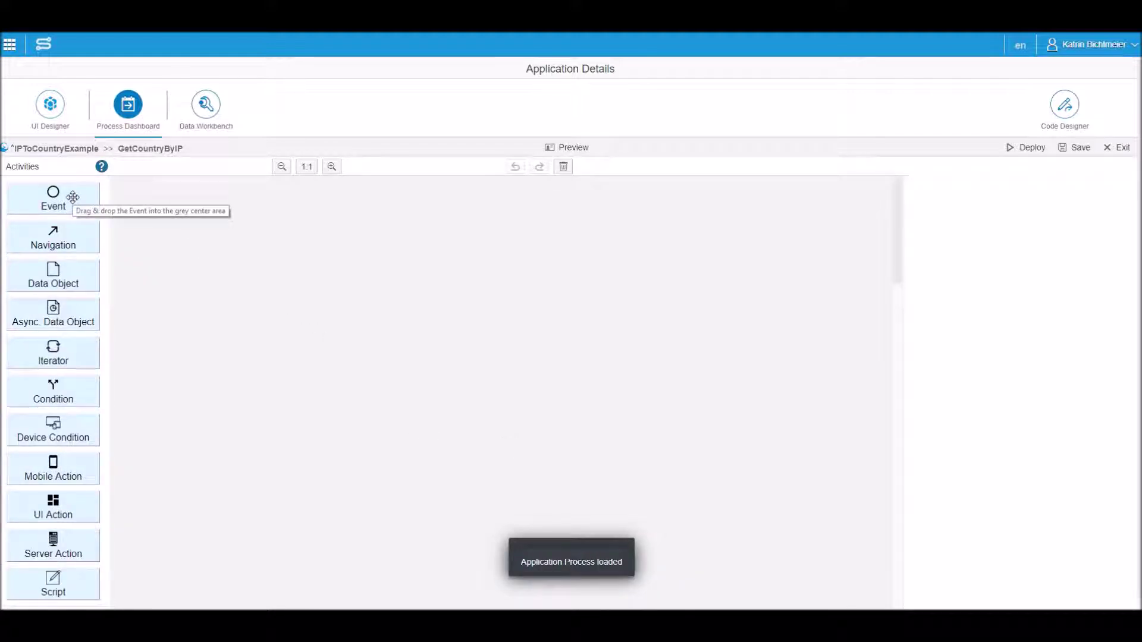
left_click_drag(73, 196, 242, 286)
left_click(261, 277)
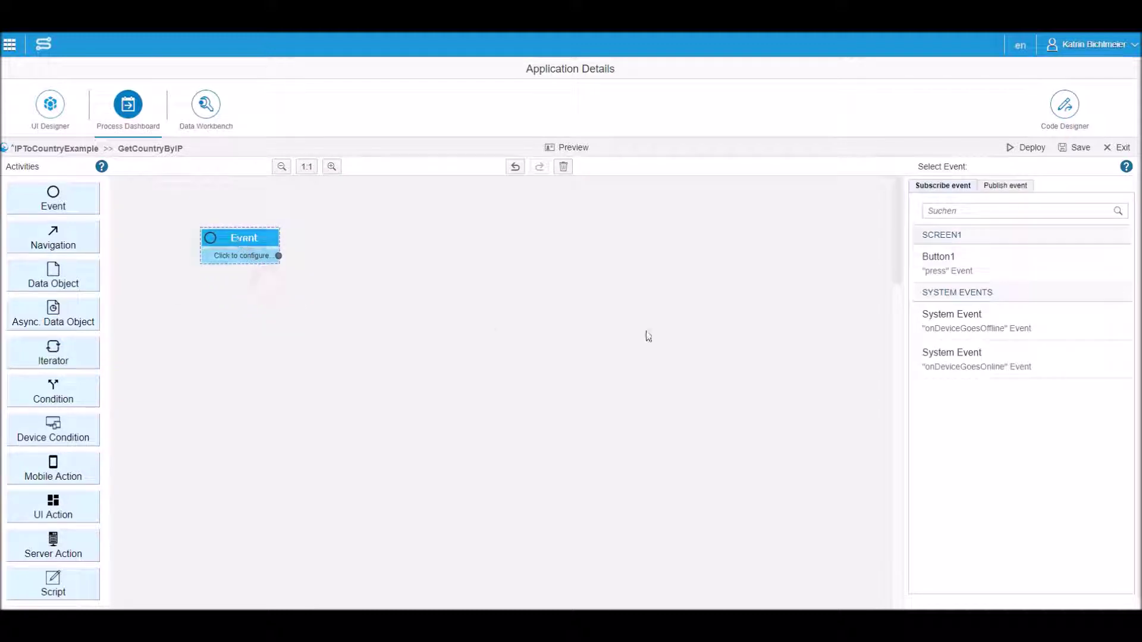
left_click(945, 271)
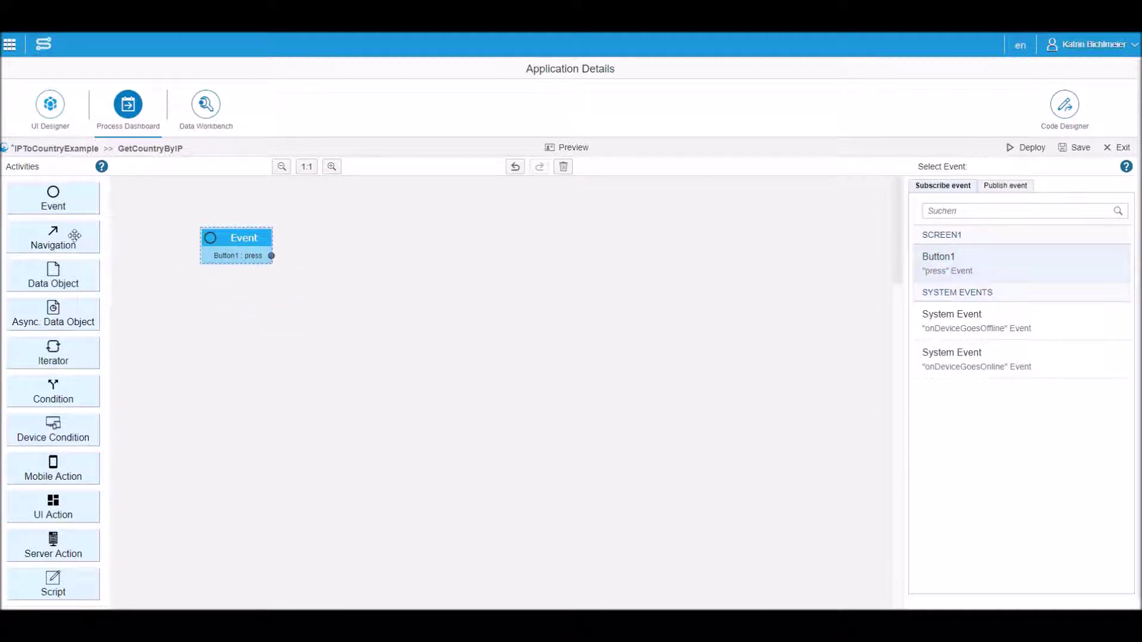
Step: Add a Data Object linked from the event and configure it as a connector call to Get_Location of the IPtoCountry connector
left_click_drag(248, 289, 273, 257)
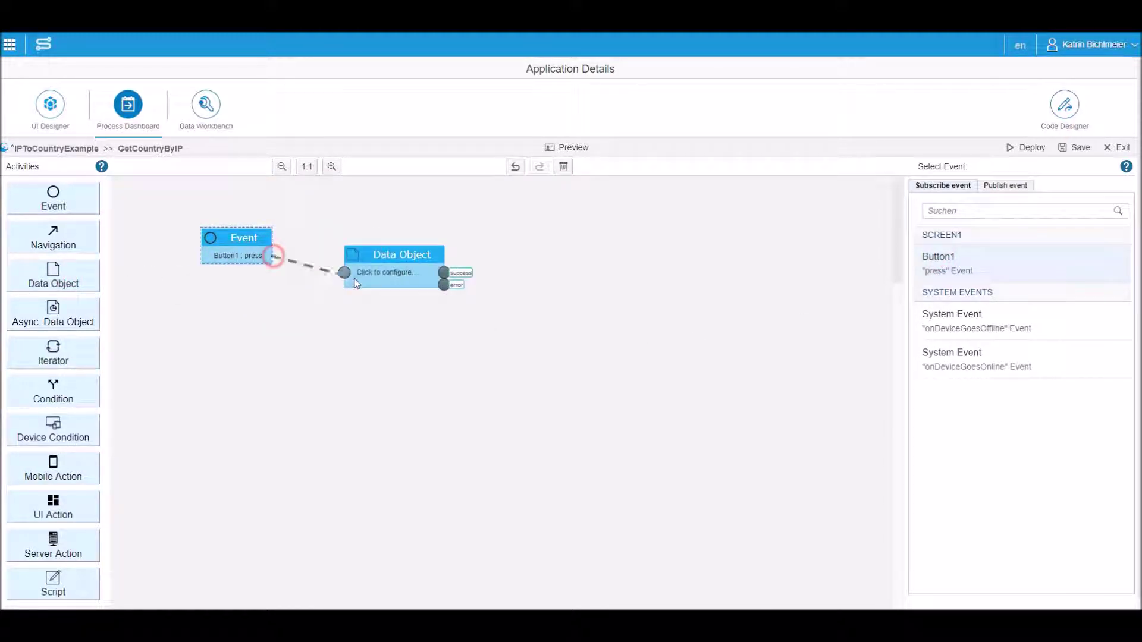
left_click_drag(364, 279, 323, 263)
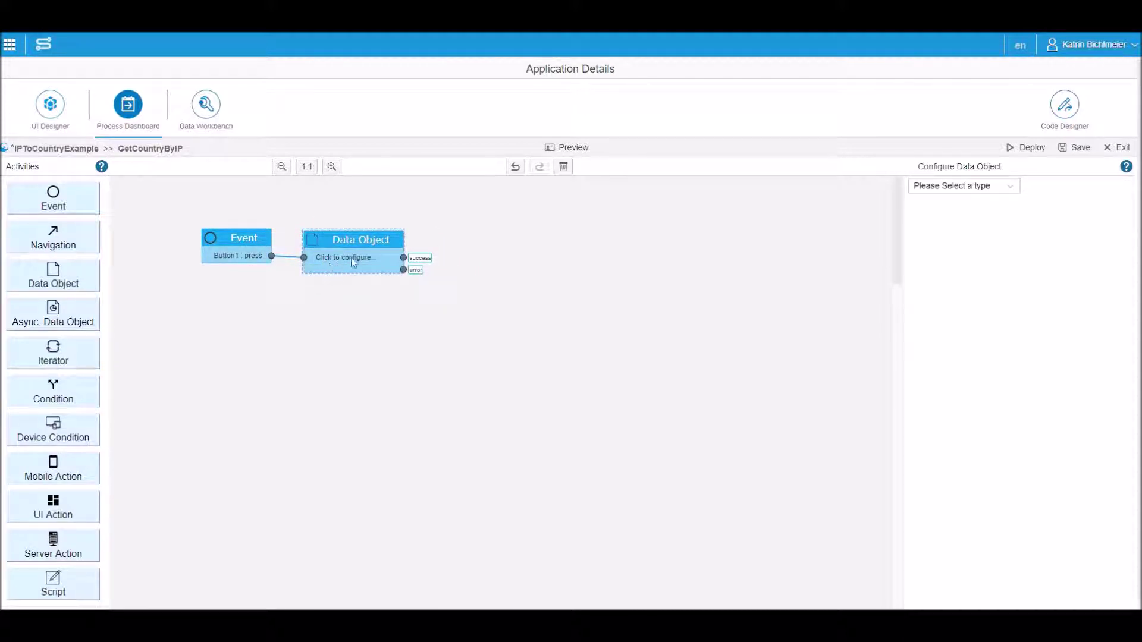
left_click(998, 186)
left_click(977, 230)
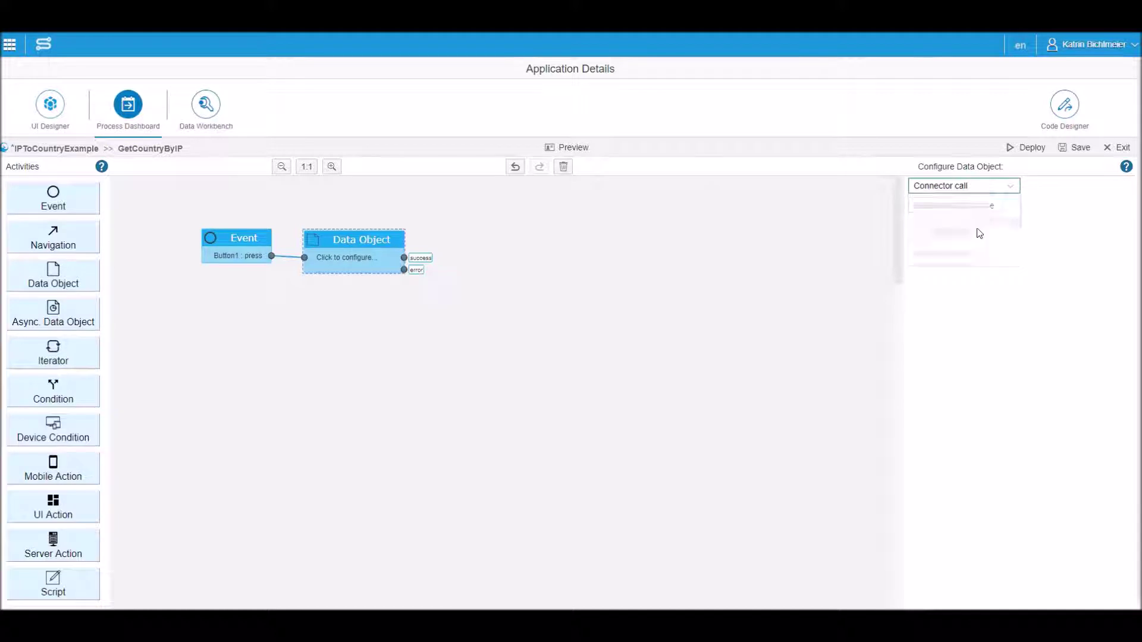
left_click(955, 206)
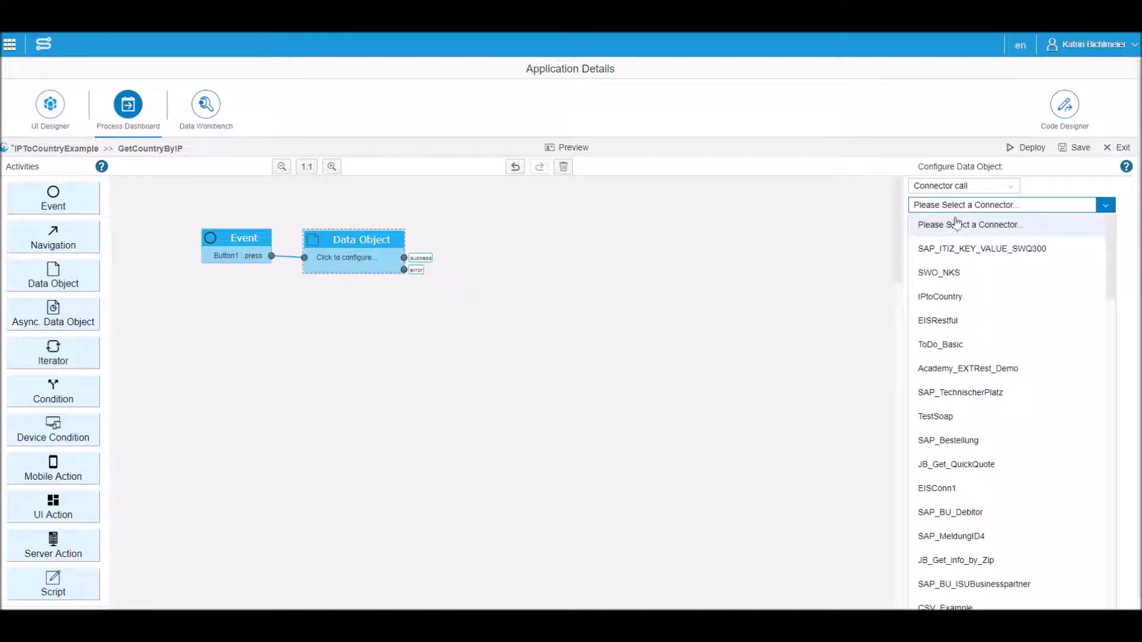
left_click(954, 296)
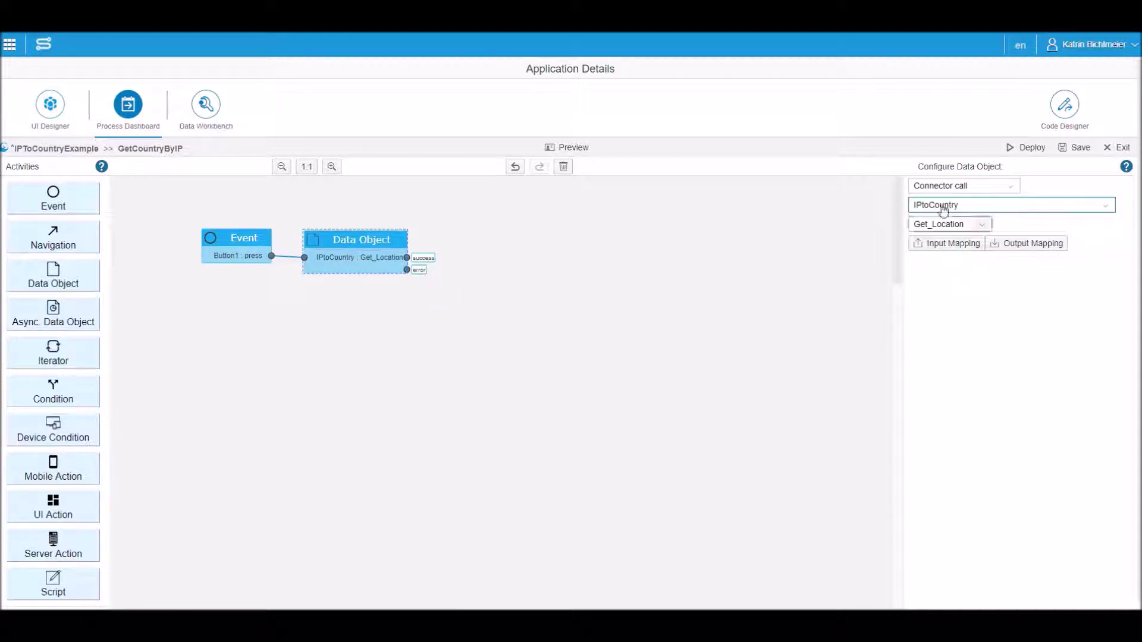
Step: Create and save the input mapping that connects the IPInput widget to the IPAddress input parameter
left_click(939, 248)
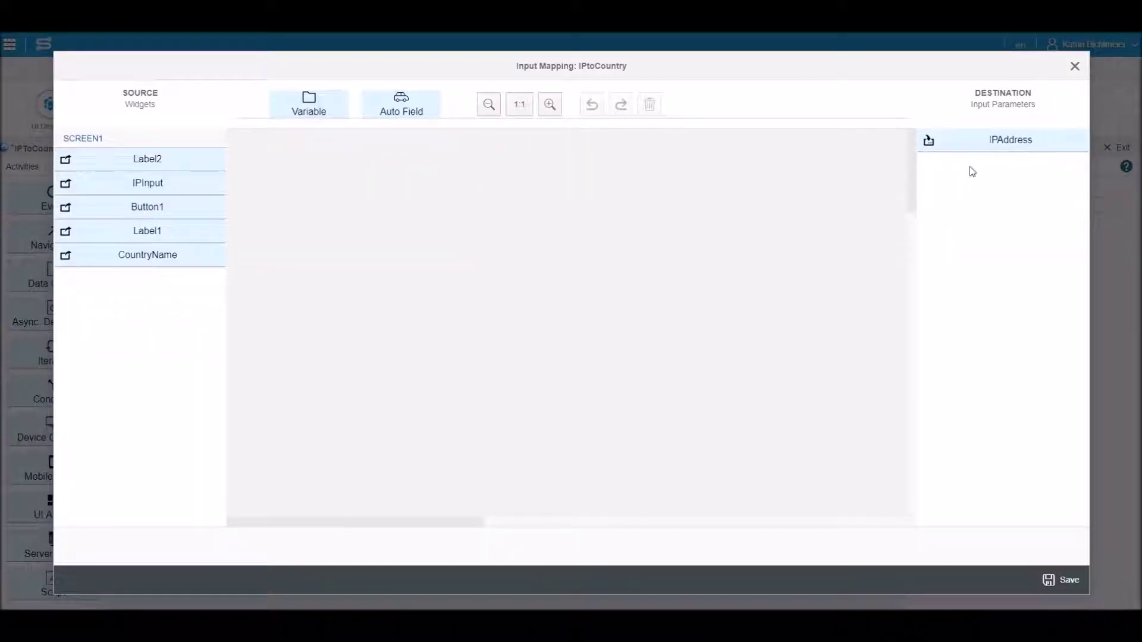
left_click_drag(992, 148, 652, 238)
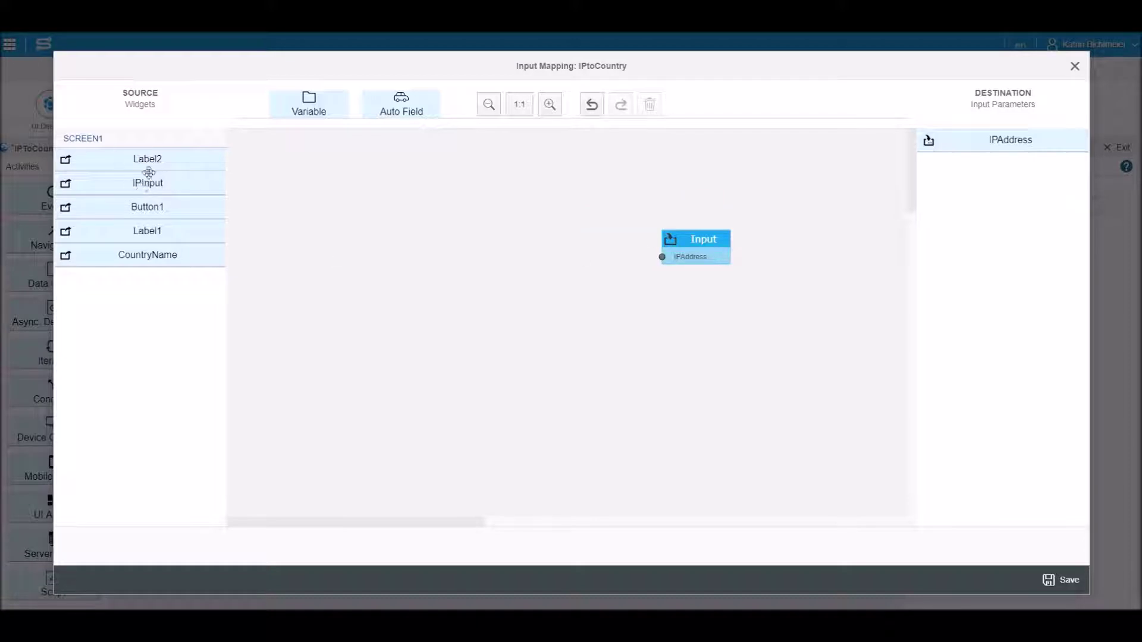
left_click_drag(149, 183, 578, 253)
left_click_drag(643, 275, 660, 257)
left_click_drag(626, 271, 612, 252)
left_click(1062, 581)
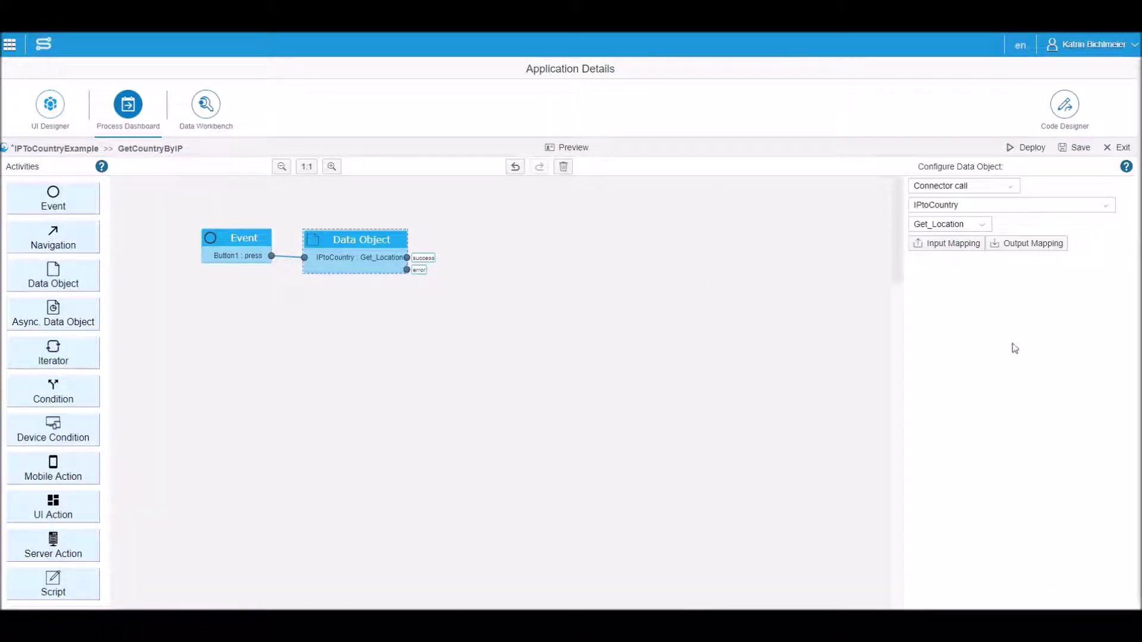
Step: Create and save the output mapping that connects the CountryName output parameter to the CountryName widget
left_click(1021, 247)
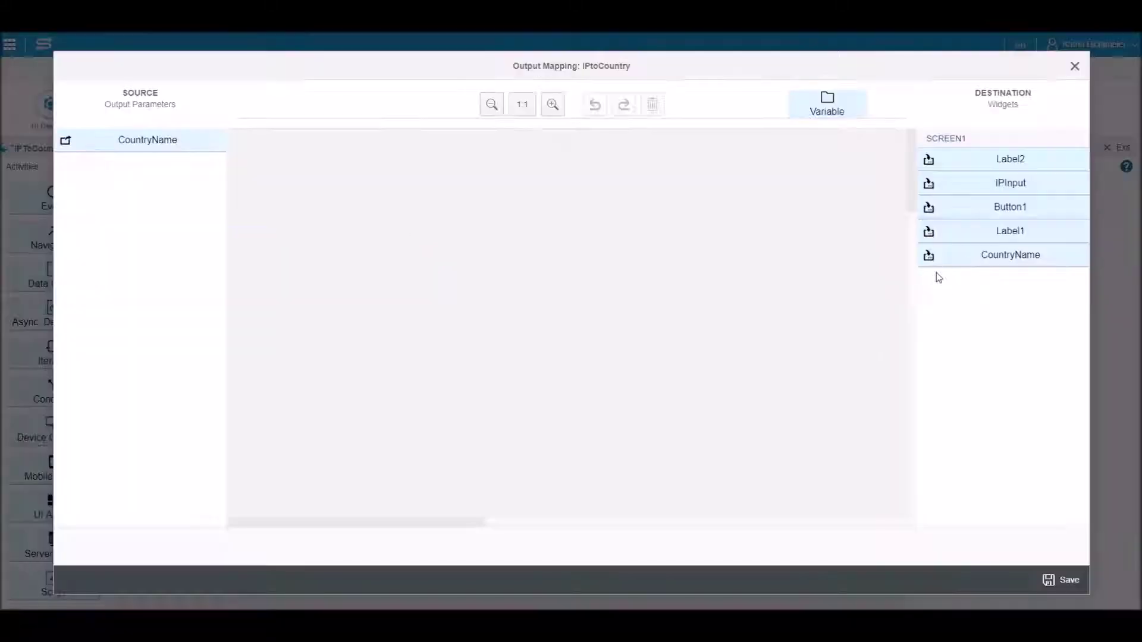
left_click_drag(143, 148, 393, 225)
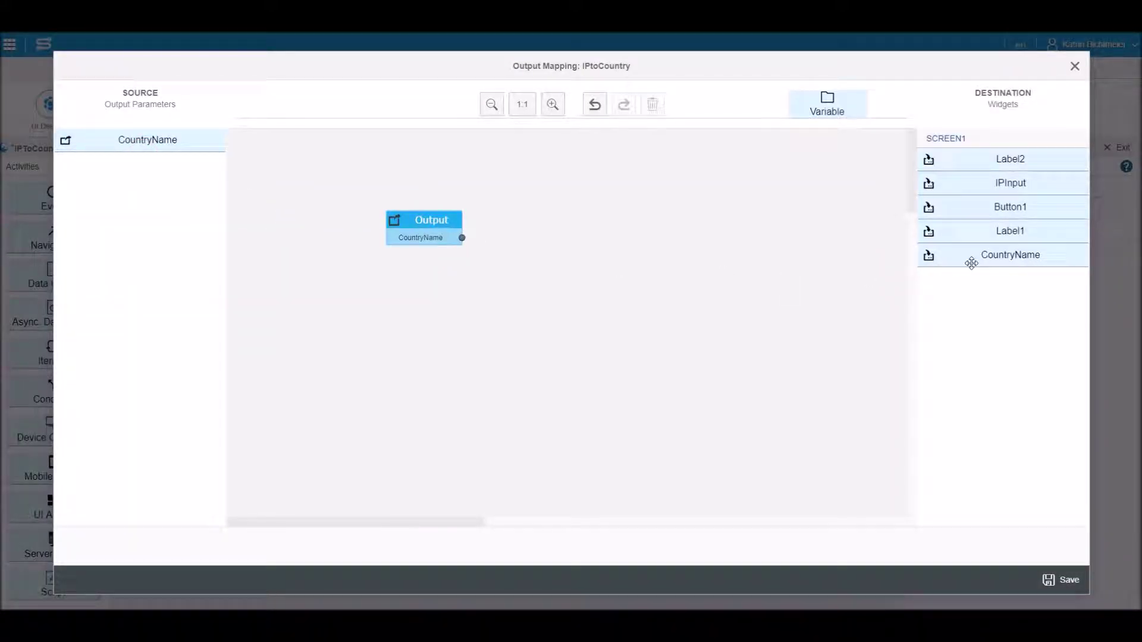
left_click_drag(998, 257, 553, 265)
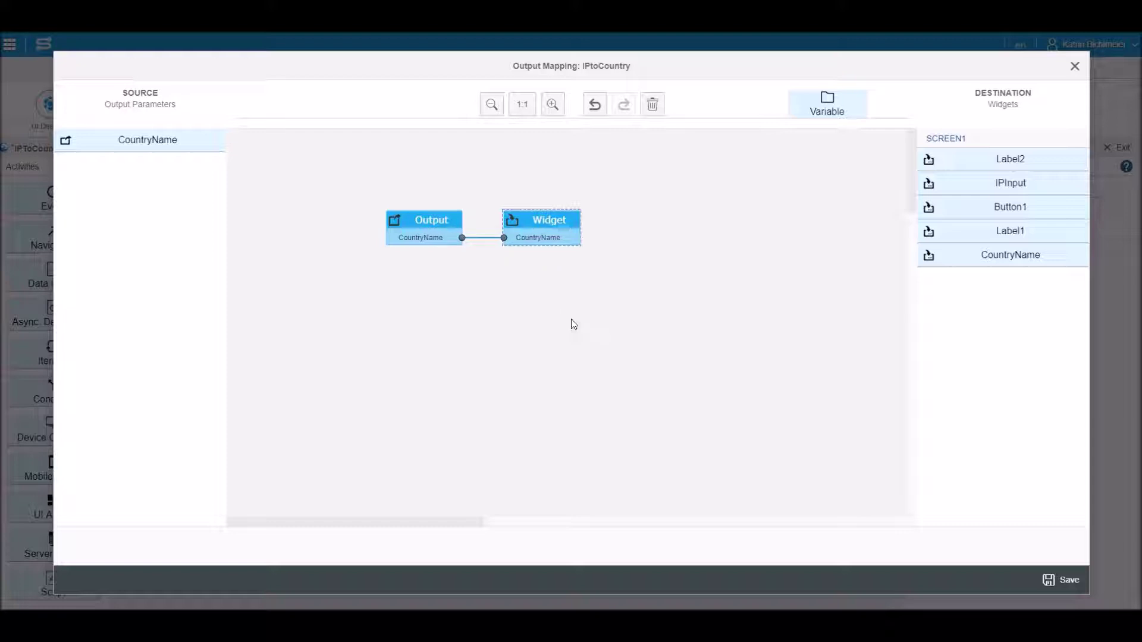
left_click(1076, 584)
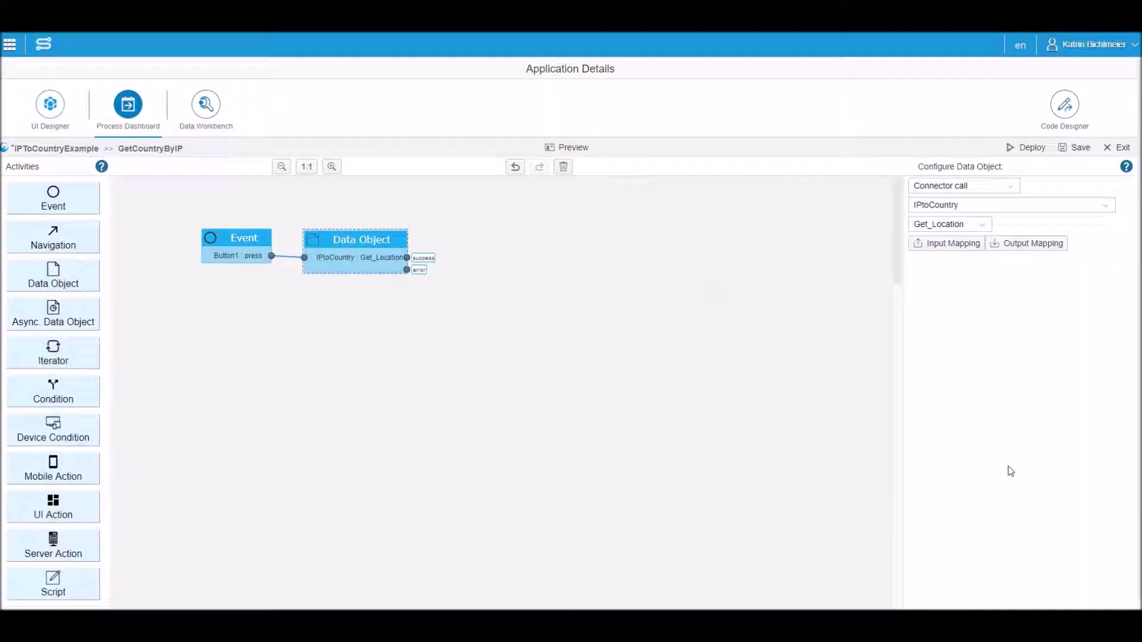
Step: Deploy the process and run a lookup of the IP address 8.8.8.8 in the app preview
left_click(1024, 151)
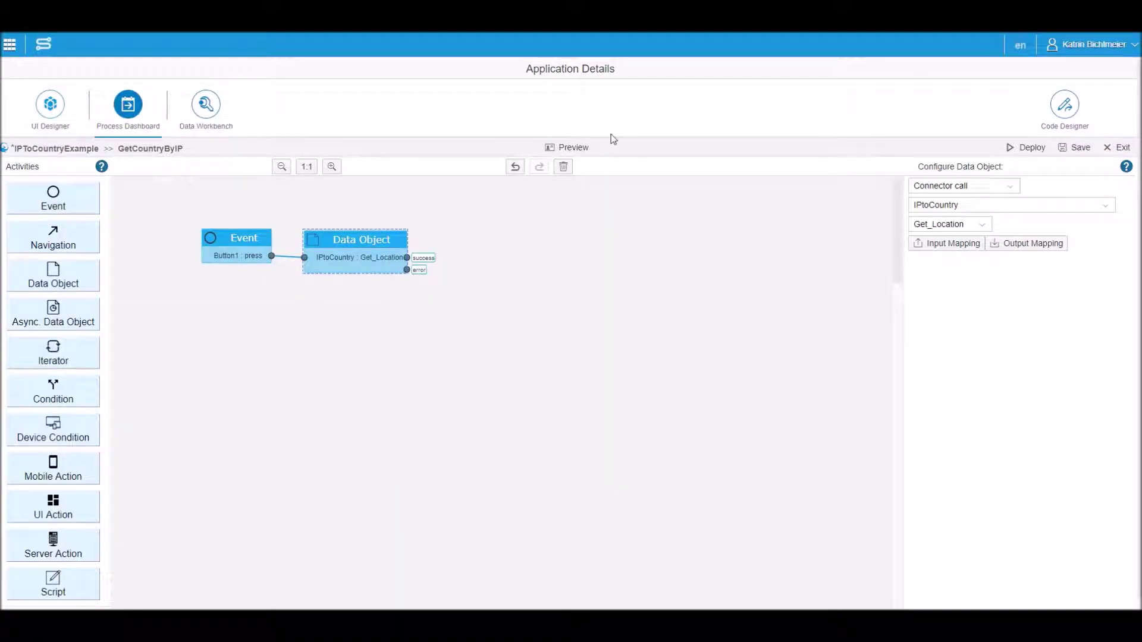
left_click(576, 149)
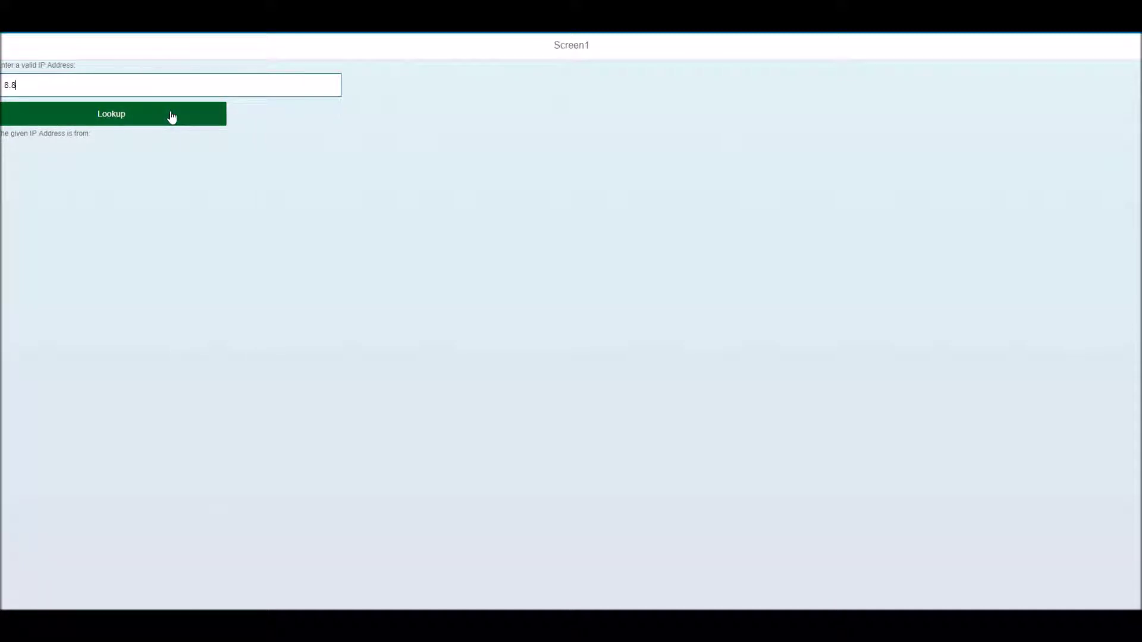
left_click(119, 116)
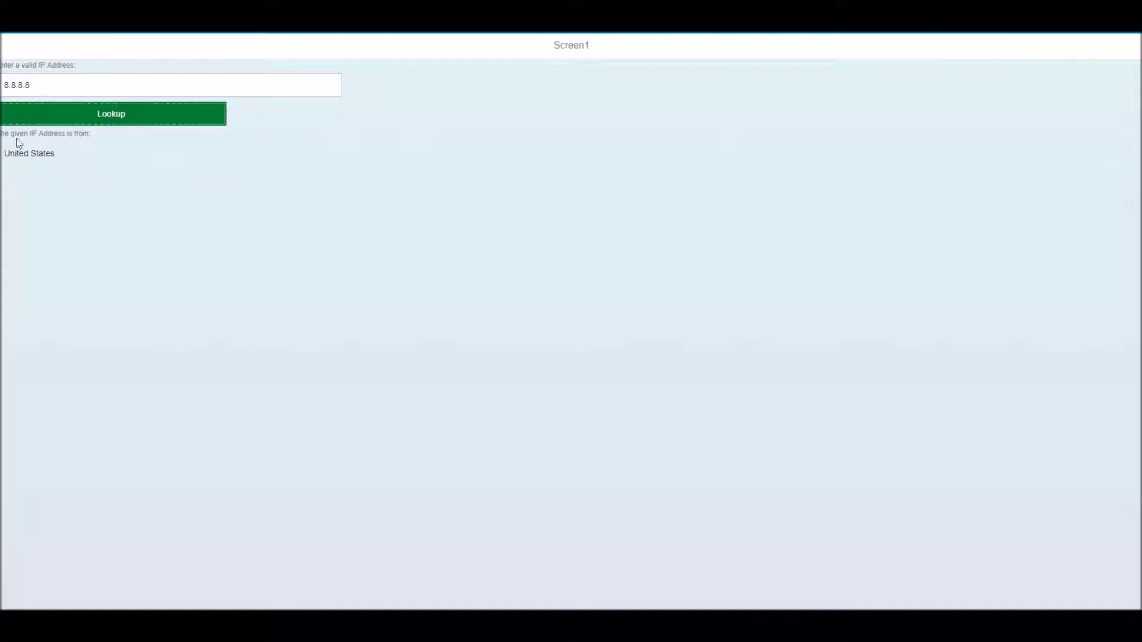